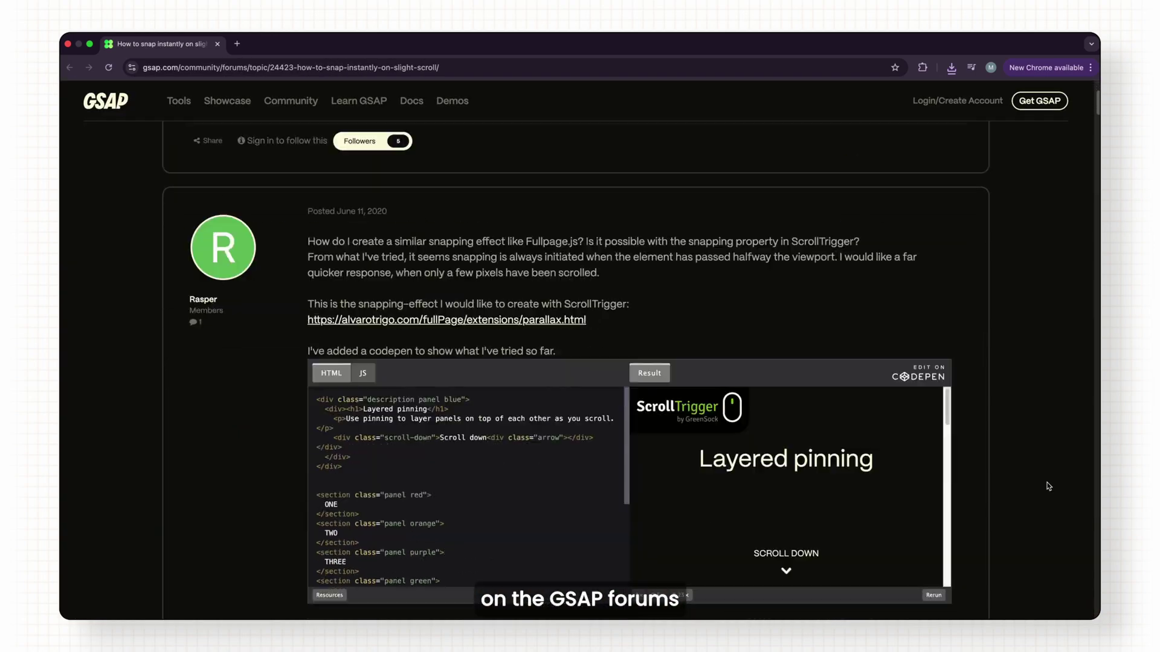
pyautogui.scroll(-2, 1048, 487)
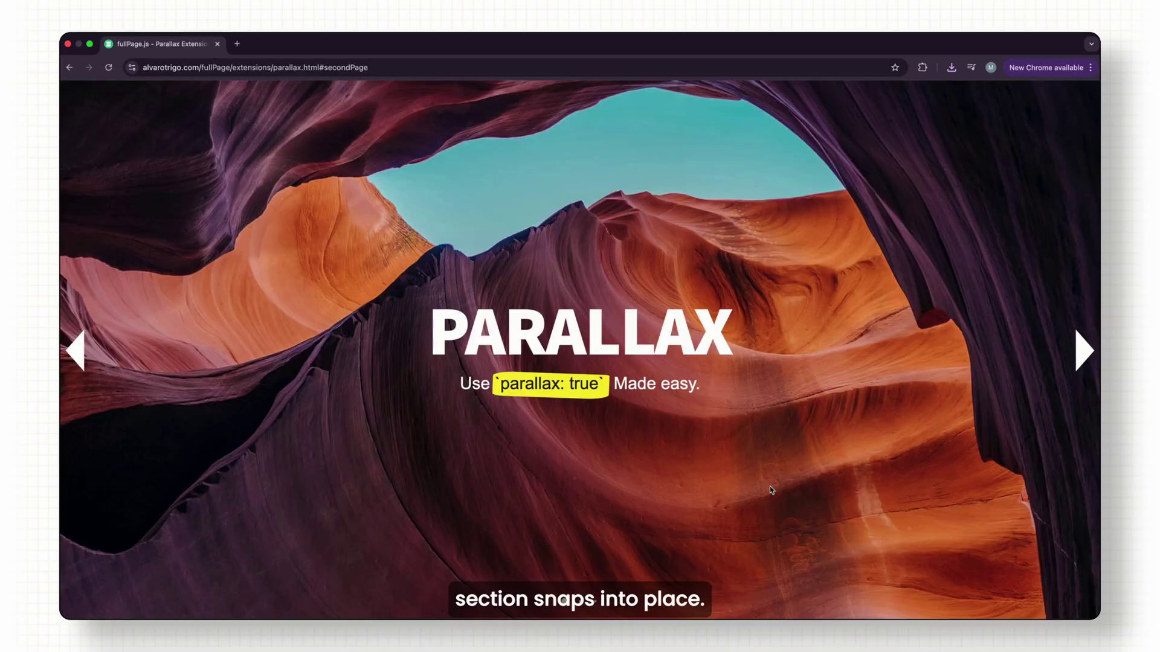
pyautogui.scroll(-2, 769, 486)
pyautogui.scroll(-2, 770, 485)
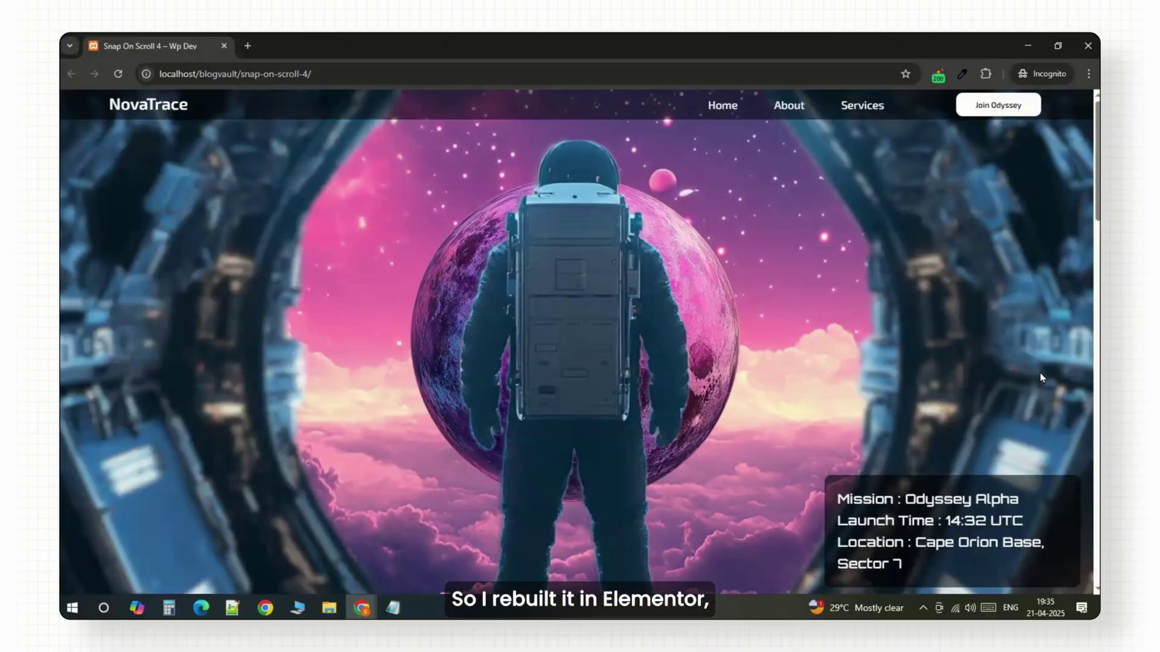
pyautogui.scroll(-2, 1041, 379)
pyautogui.scroll(-2, 1041, 379)
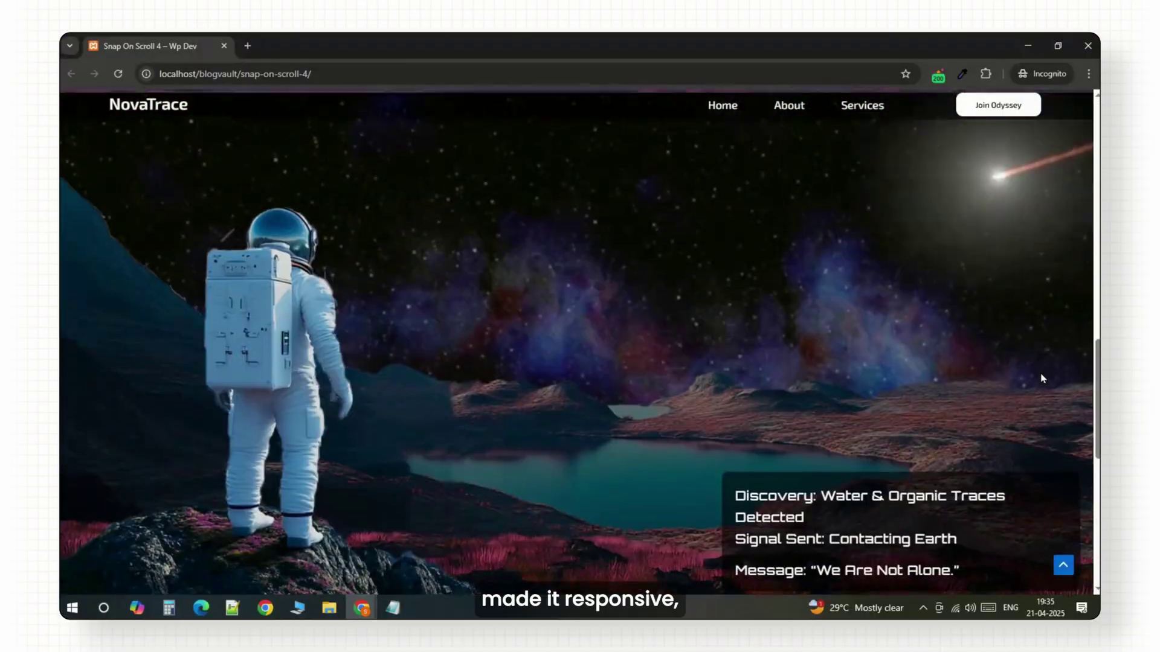
pyautogui.scroll(2, 1041, 380)
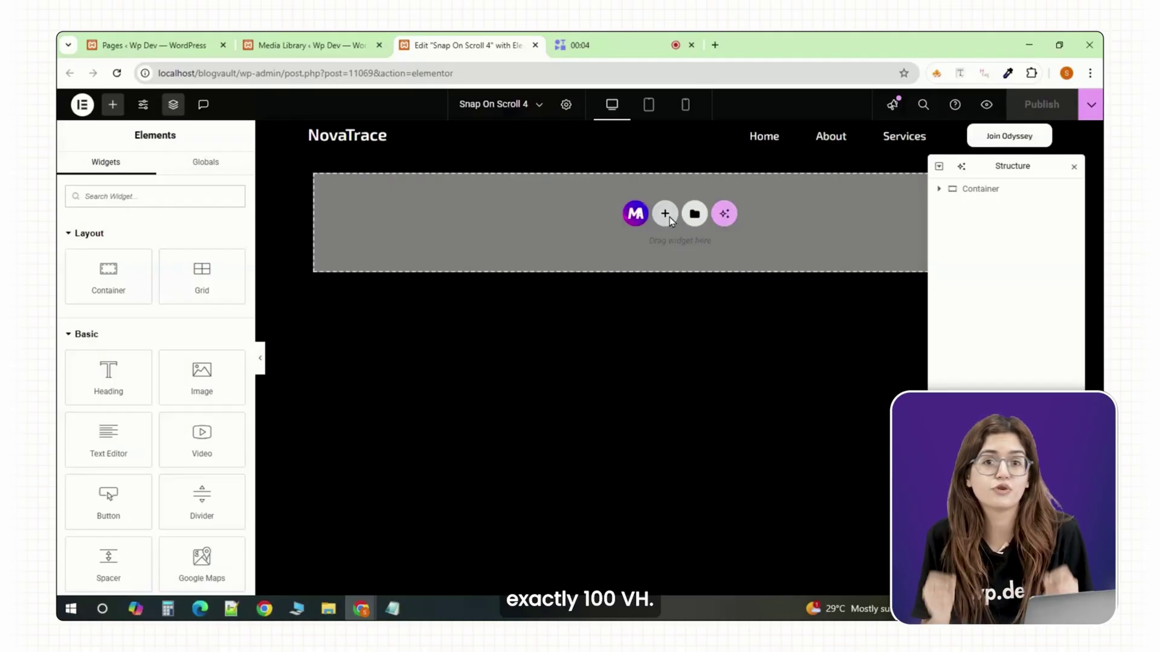
# Step: Insert a one-column flexbox container at full content width and name it All Container
pyautogui.click(670, 217)
pyautogui.click(638, 252)
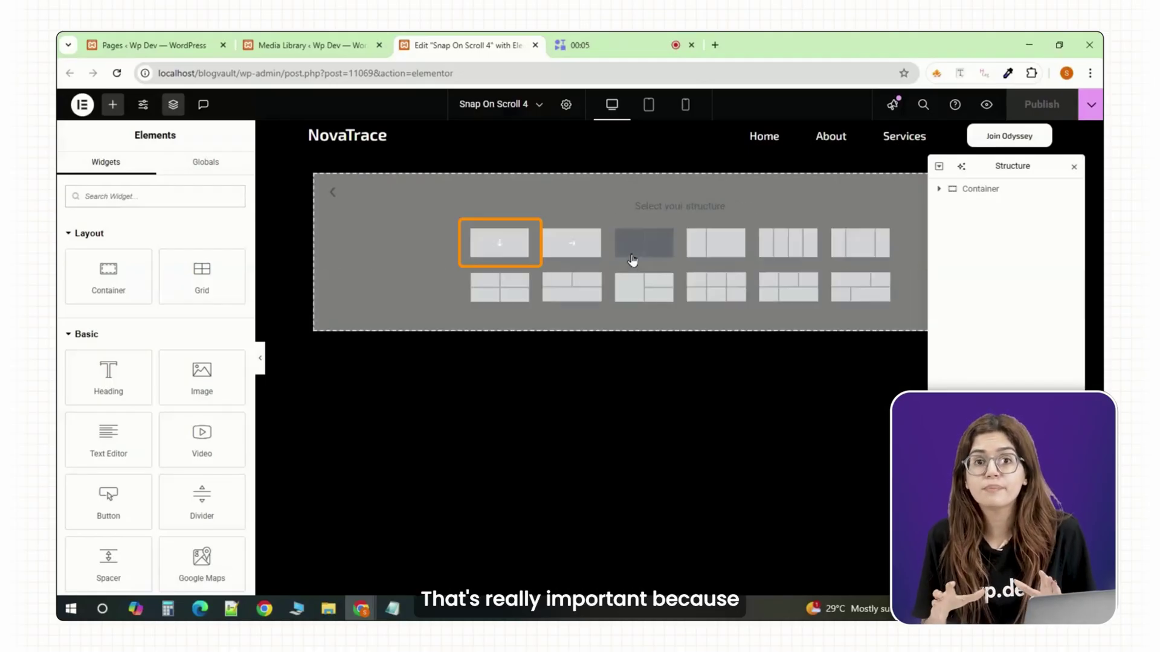
pyautogui.click(502, 254)
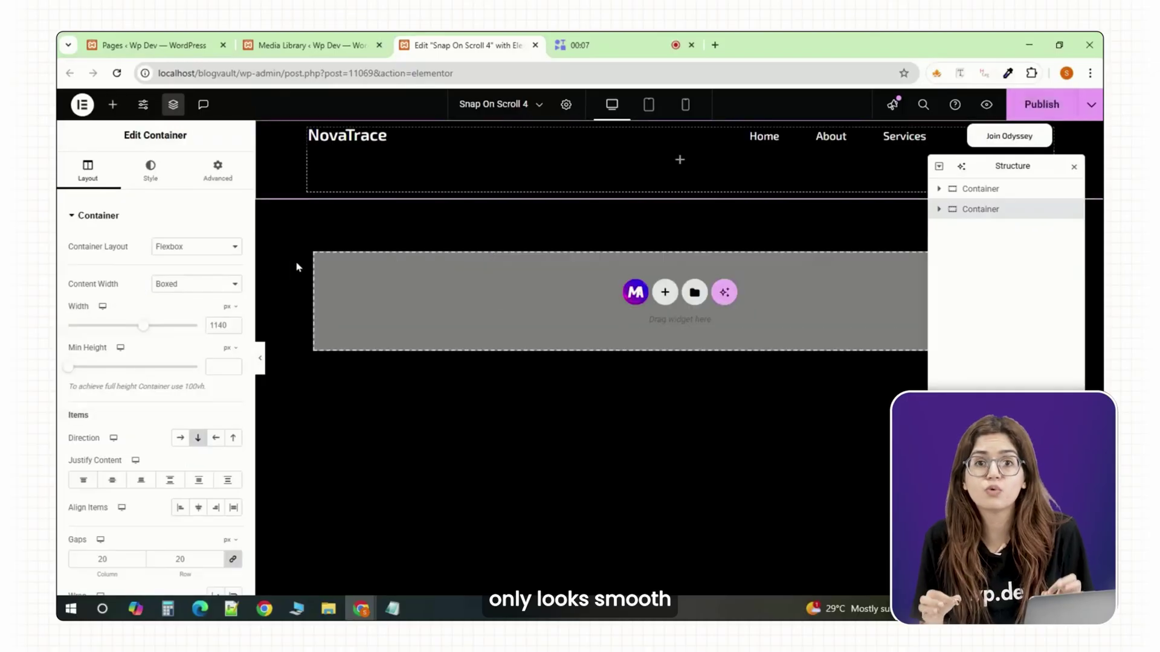
pyautogui.click(222, 285)
pyautogui.click(221, 315)
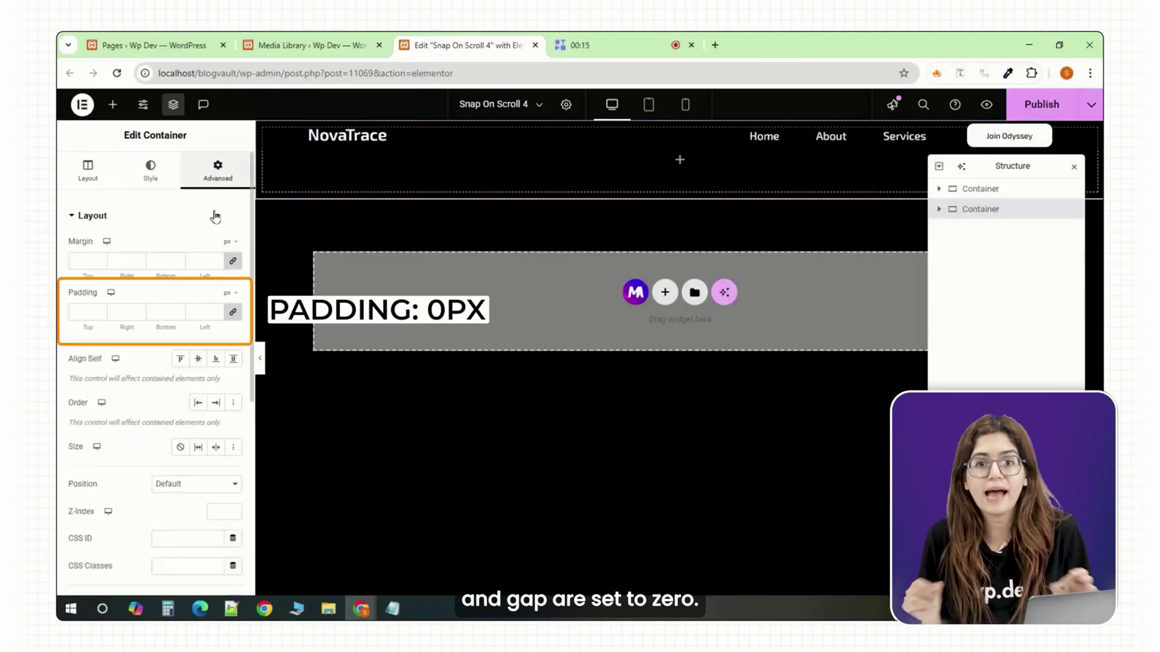
pyautogui.write('0')
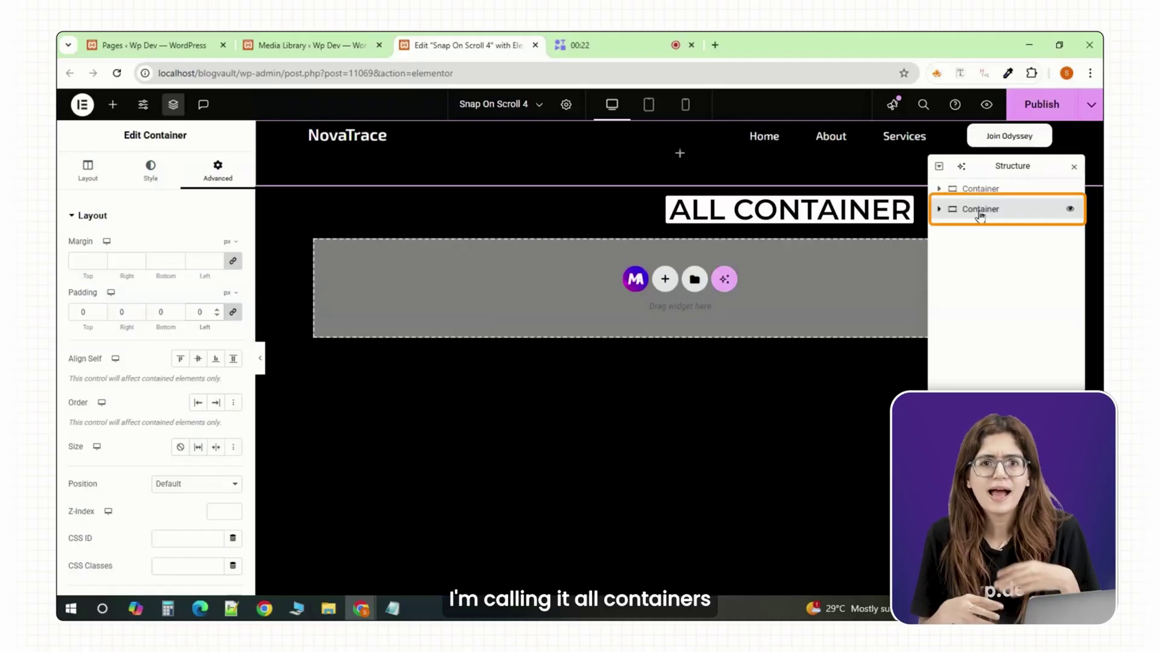
pyautogui.write('ll')
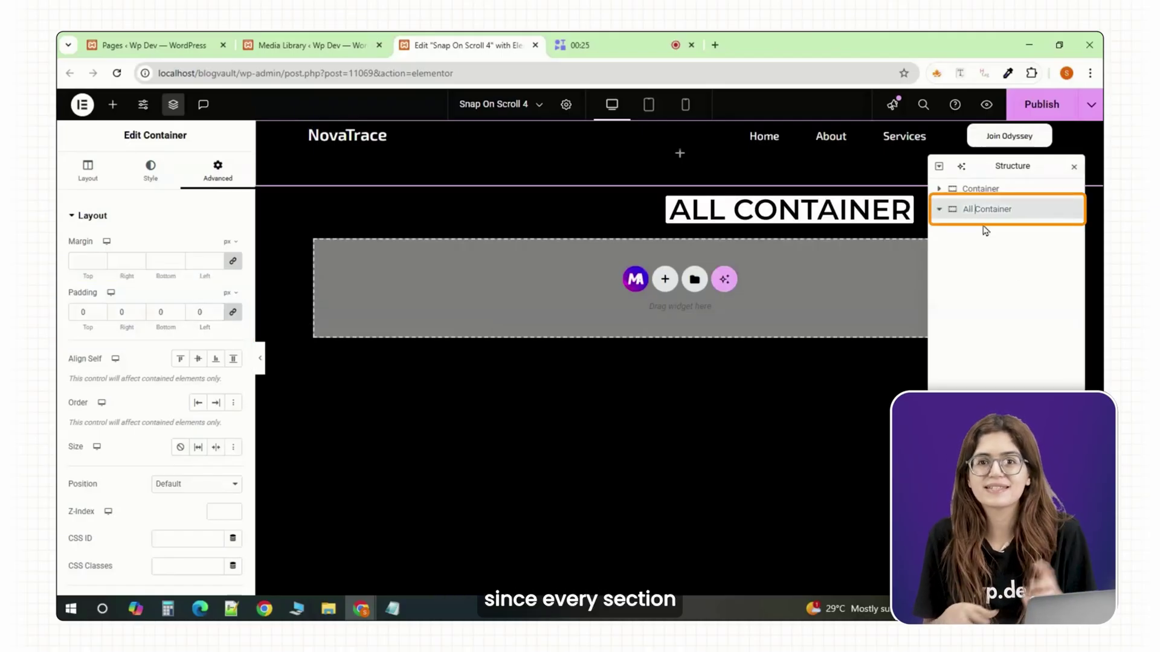
pyautogui.press('Return')
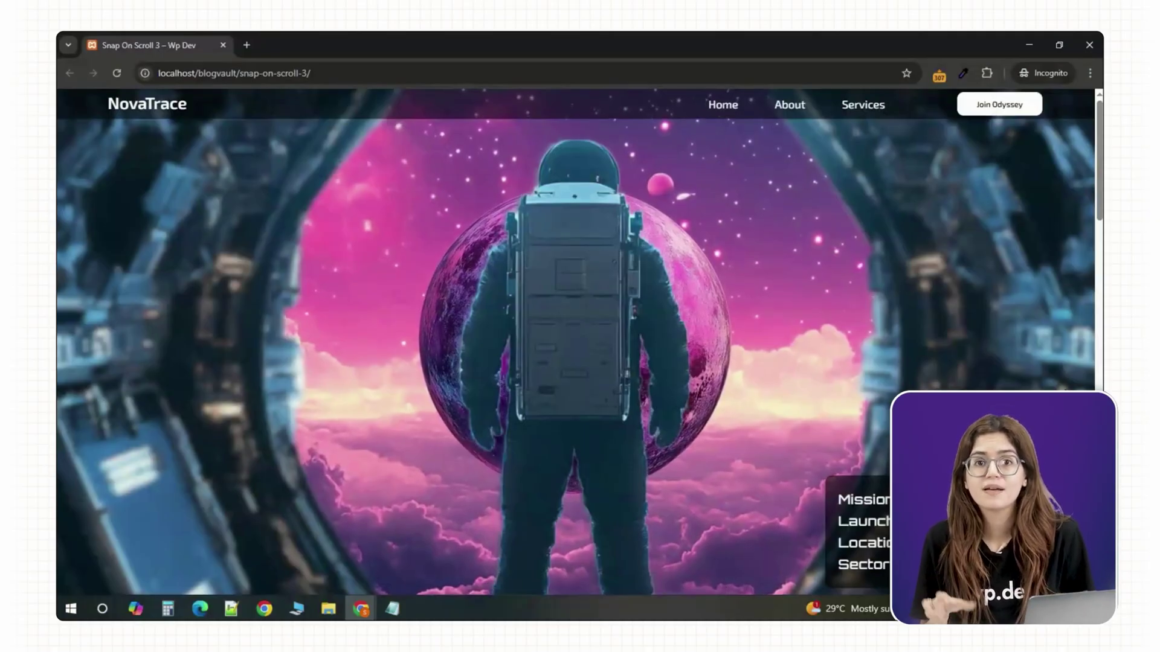
pyautogui.scroll(-2, 580, 343)
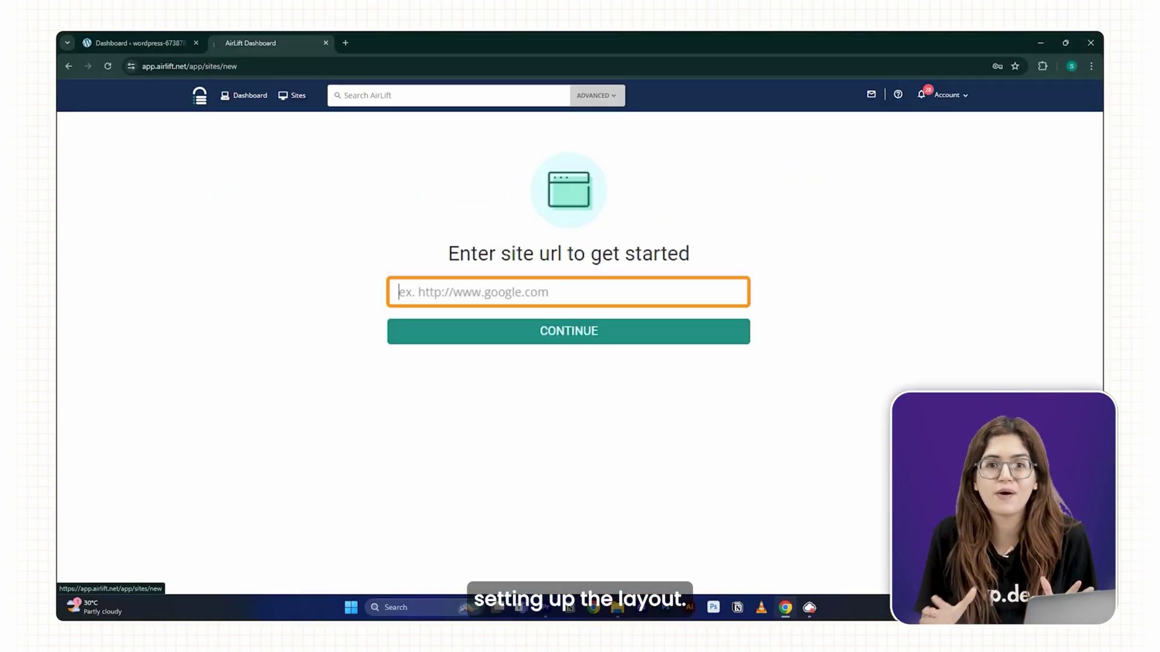
# Step: Paste the site URL into AirLift's new-site address field
pyautogui.write('https://wordpress-673878-4448699.cloudwaysapps.com/')
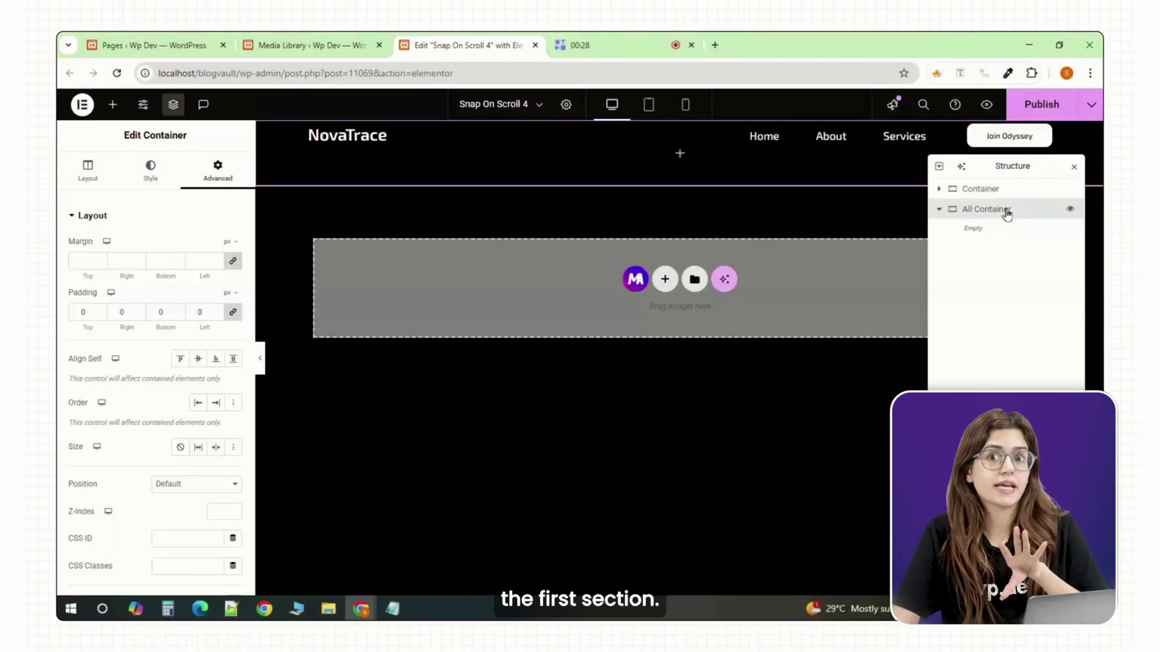
# Step: Add an inner container with a 100vh minimum height and centered content
pyautogui.click(113, 115)
pyautogui.click(114, 283)
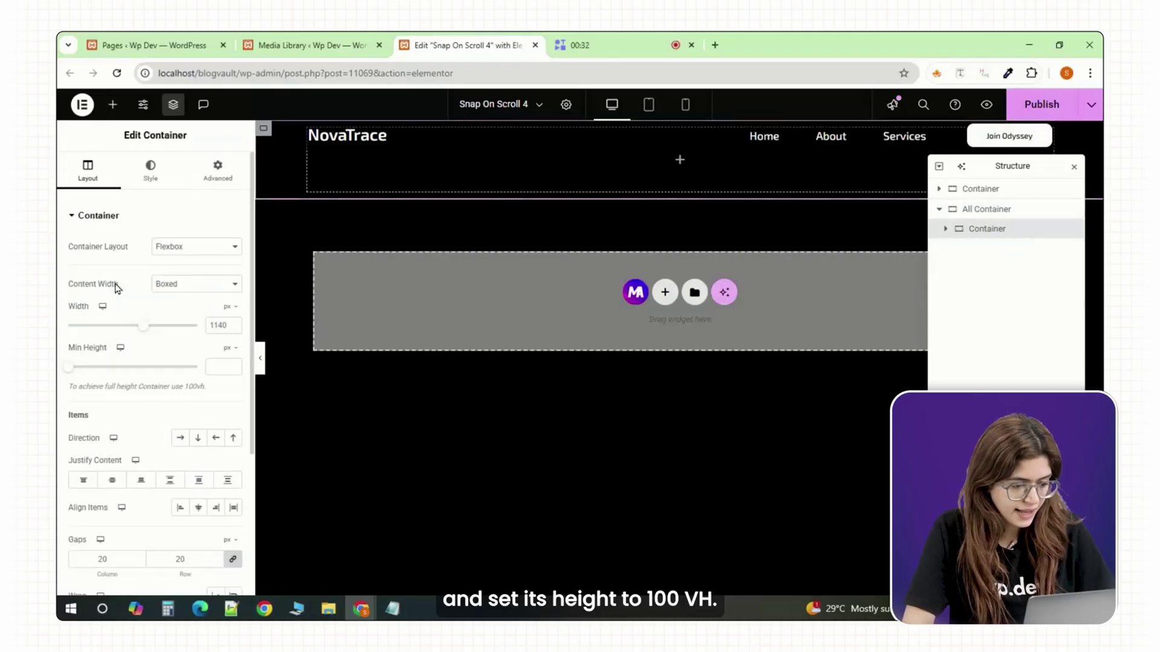
pyautogui.moveTo(69, 367); pyautogui.dragTo(197, 367)
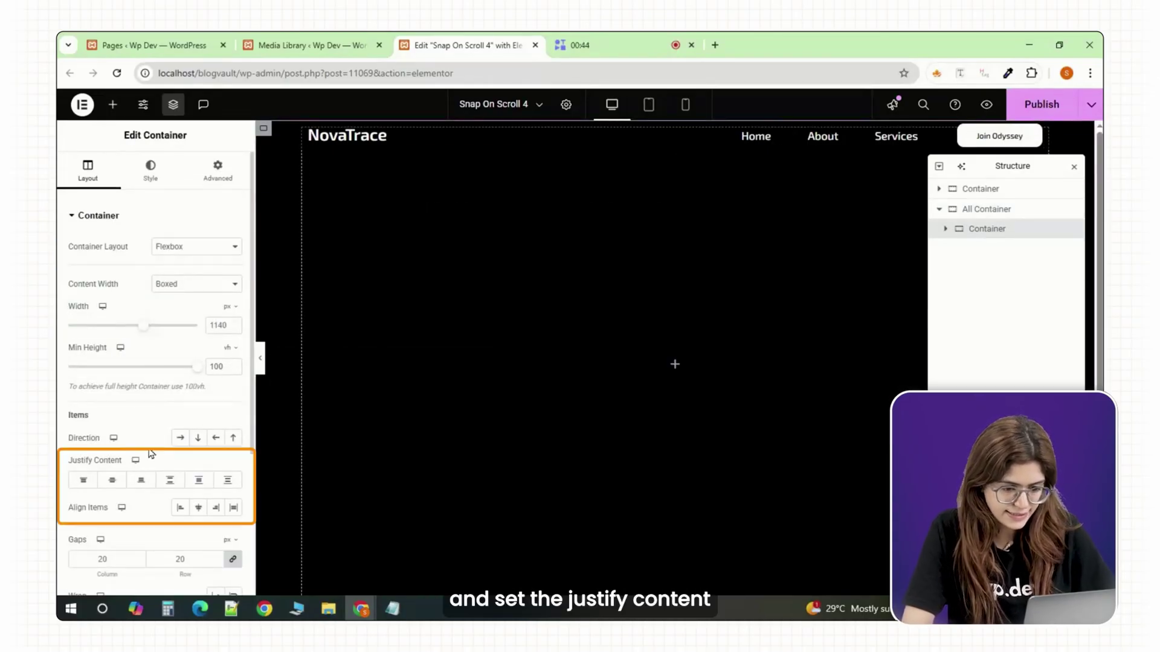
pyautogui.click(194, 507)
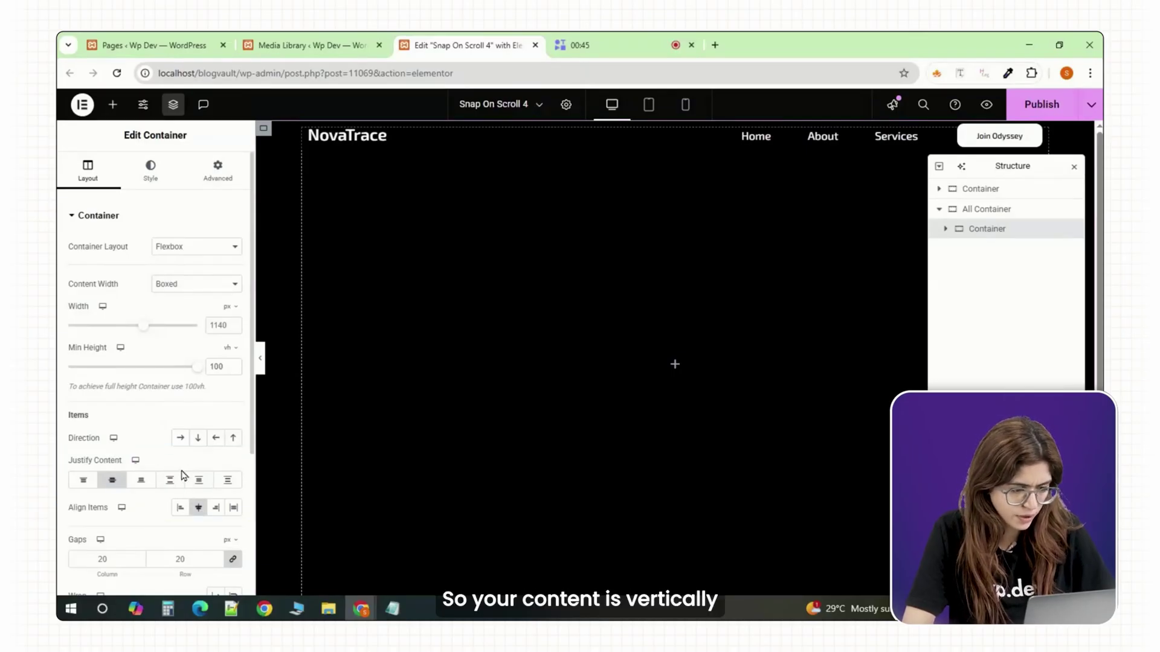
# Step: Give the container a classic background image positioned center center and sized to cover
pyautogui.click(151, 177)
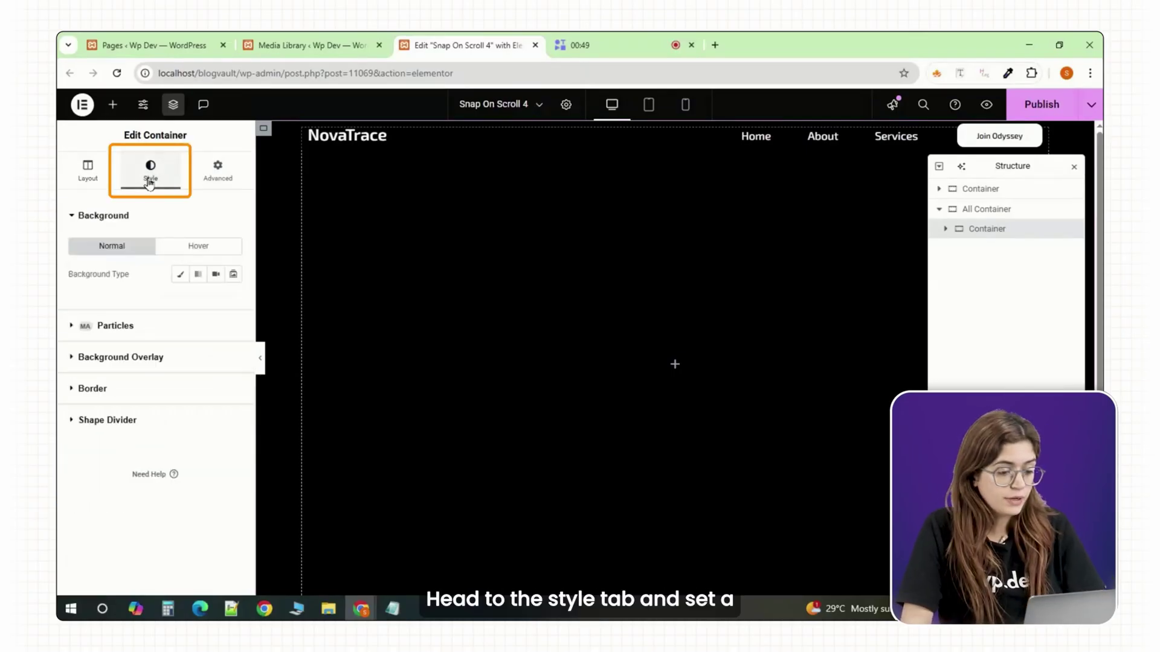
pyautogui.click(180, 274)
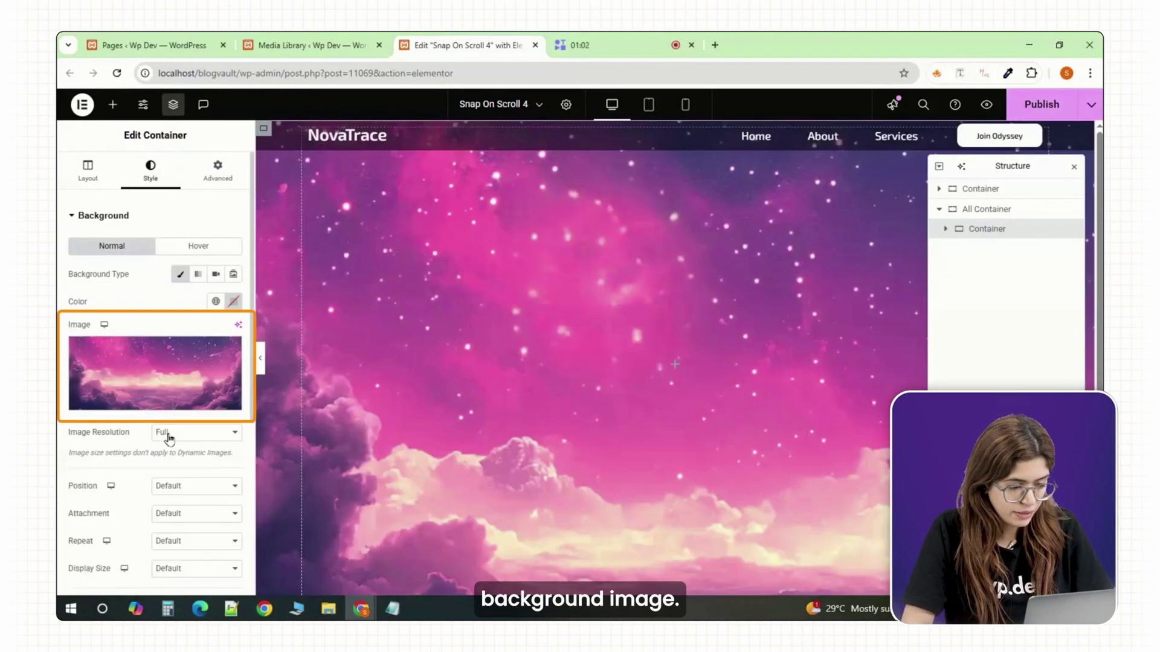
pyautogui.scroll(-1, 167, 439)
pyautogui.click(187, 420)
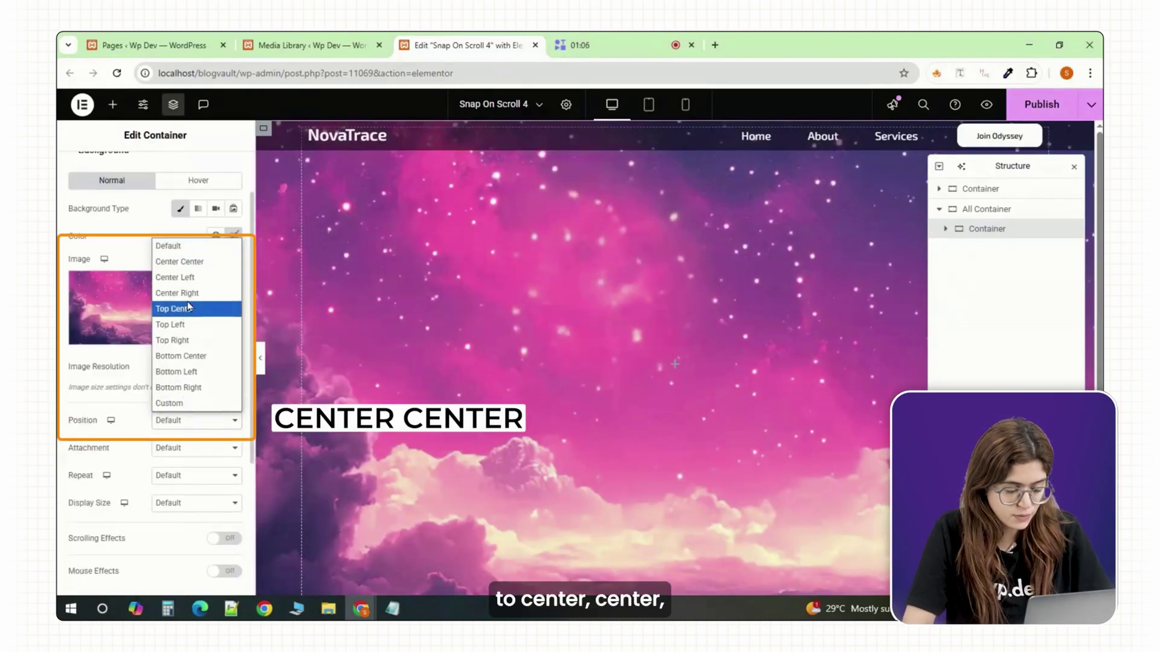
pyautogui.click(198, 265)
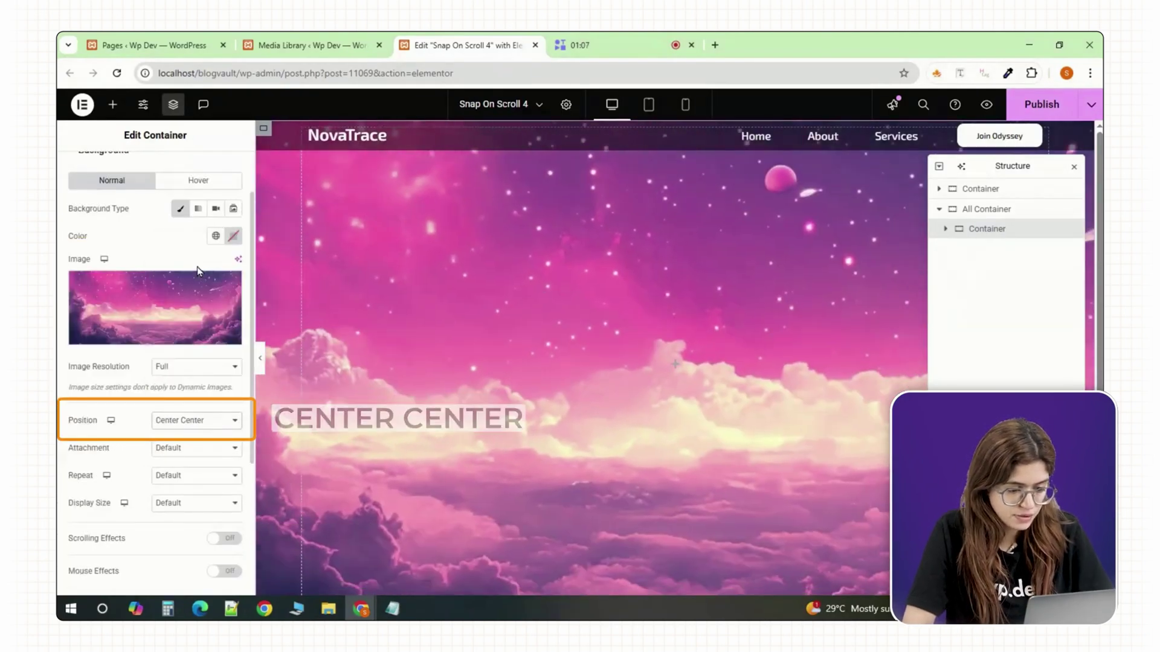
pyautogui.click(201, 504)
pyautogui.click(200, 559)
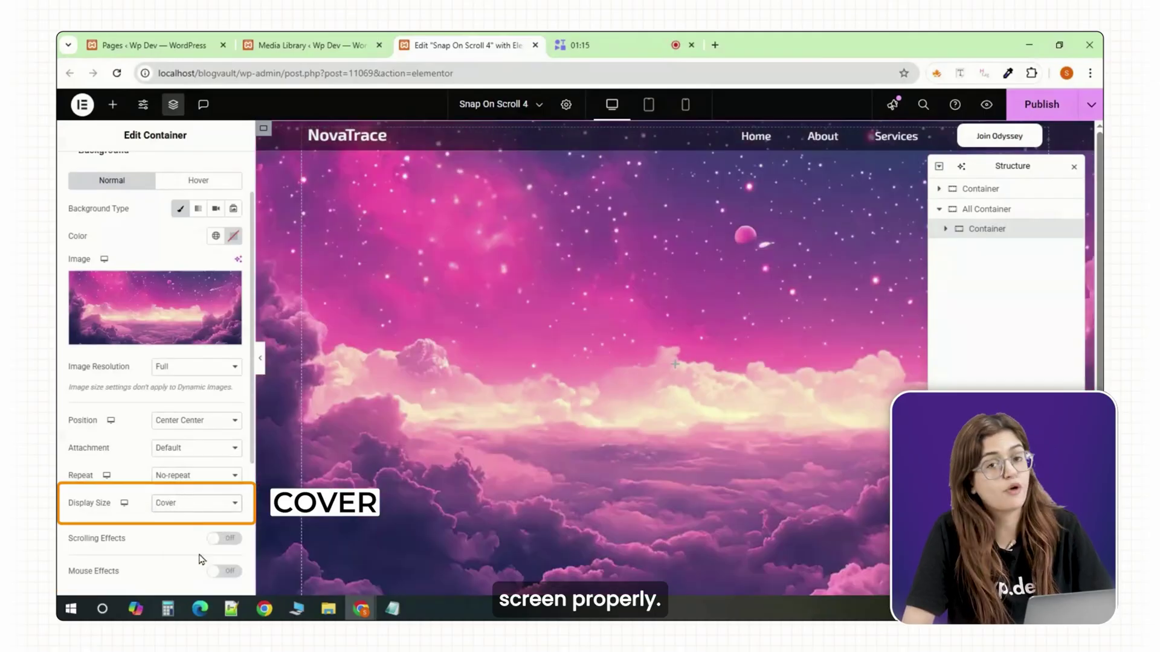
# Step: Assign the container CSS class container-block and ID block1
pyautogui.click(216, 172)
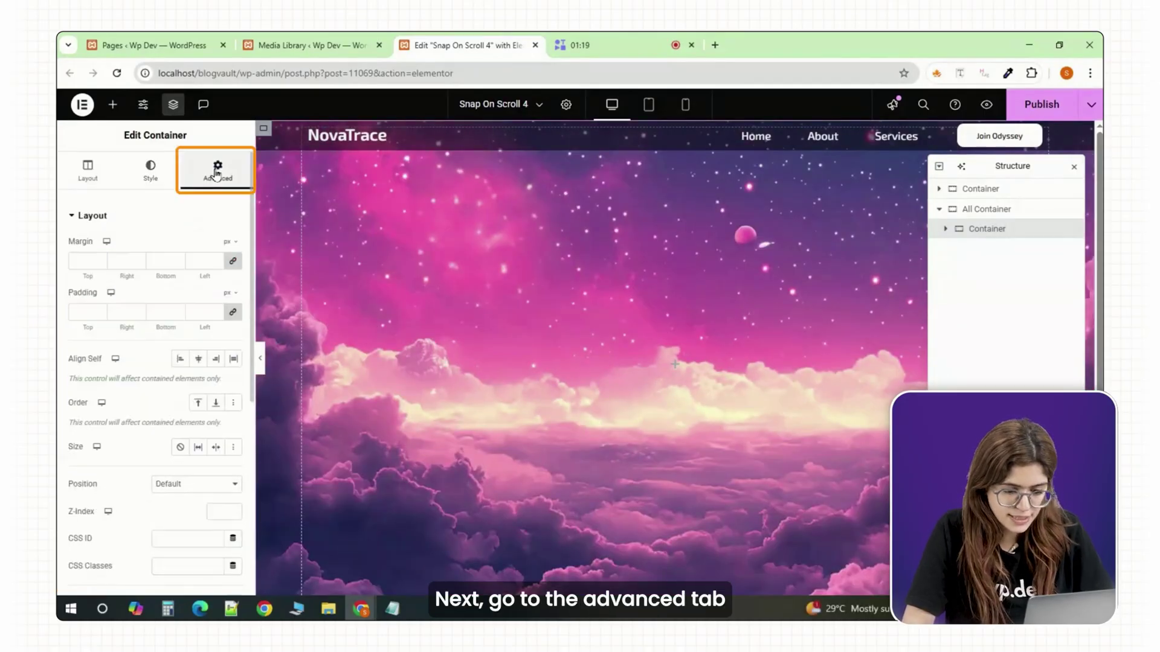
pyautogui.scroll(-1, 163, 401)
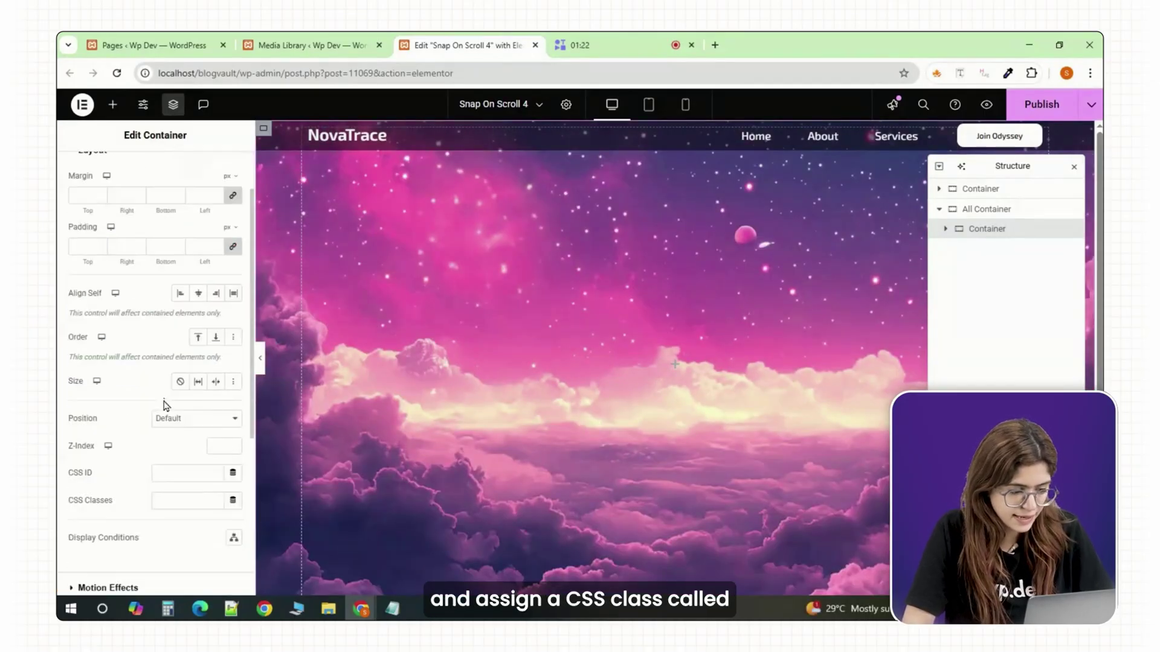
pyautogui.click(176, 508)
pyautogui.write('container-block')
pyautogui.hotkey('shift', 'Tab')
pyautogui.write('block1')
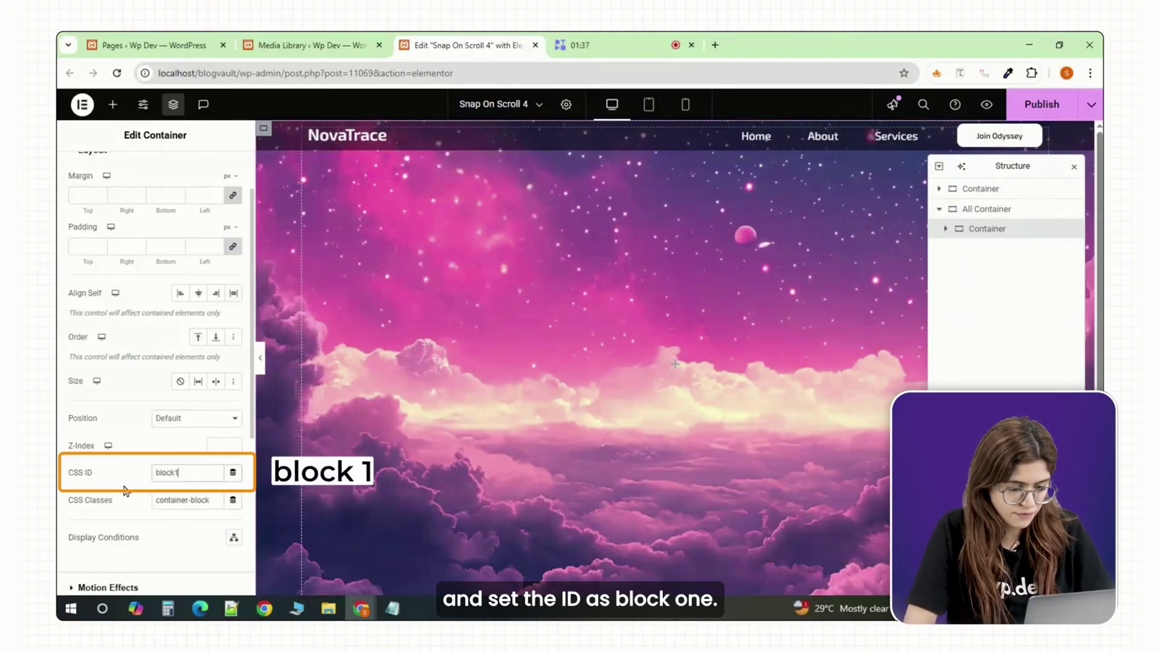
# Step: Add an Image widget for the planet inside the hero container
pyautogui.click(112, 104)
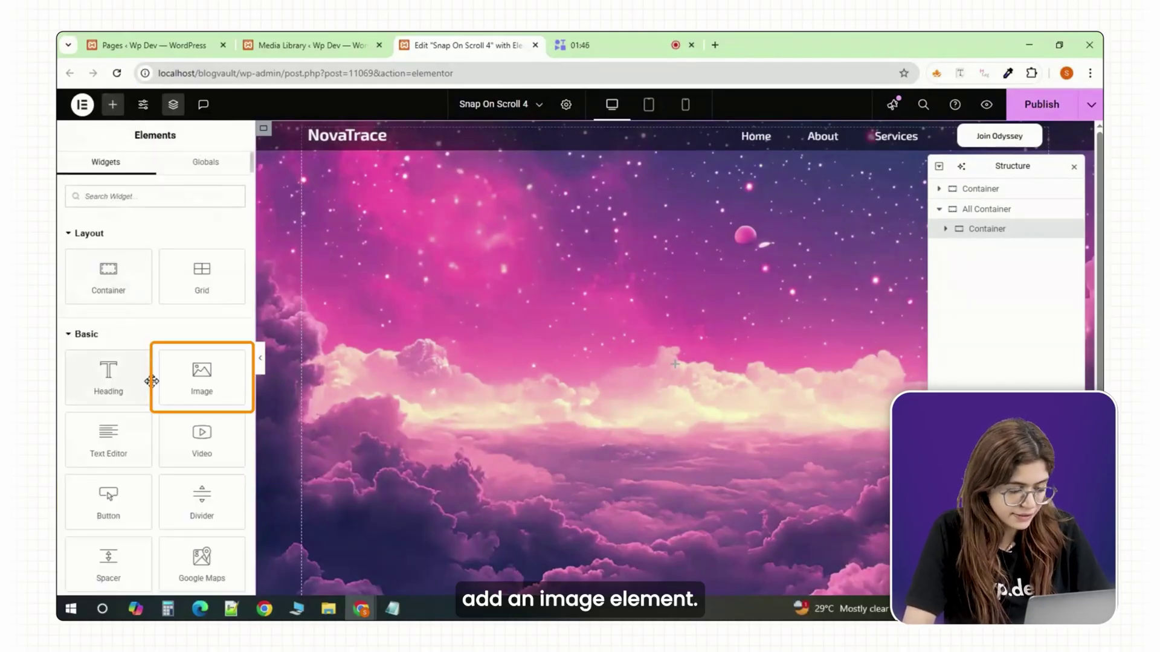
pyautogui.click(194, 379)
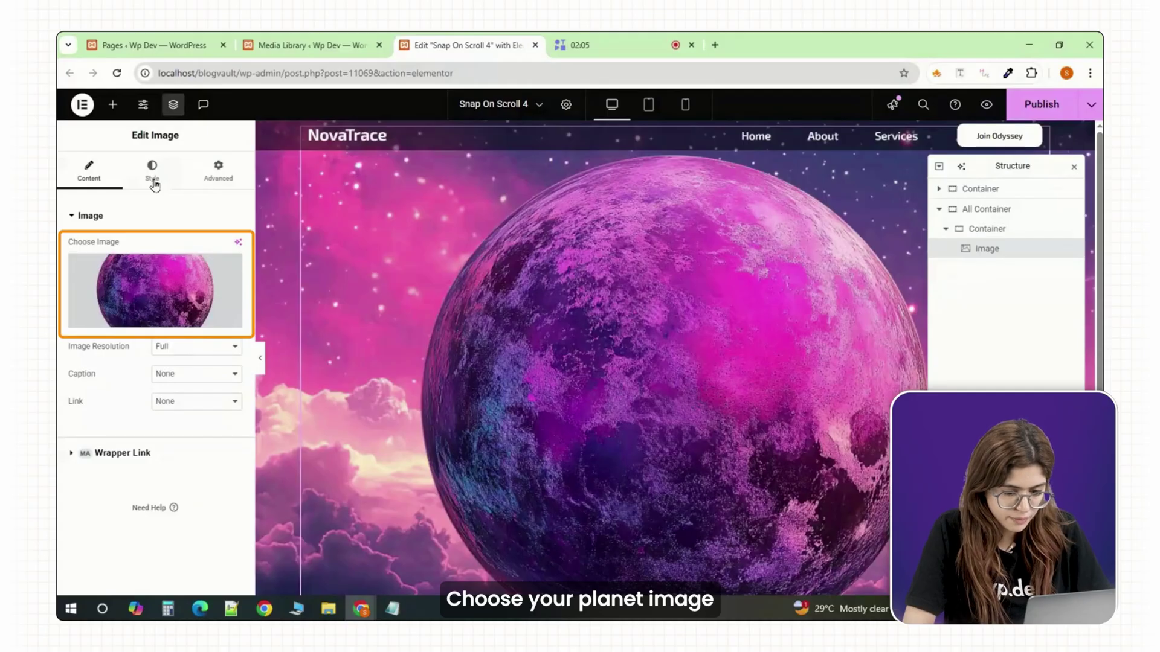
pyautogui.click(152, 176)
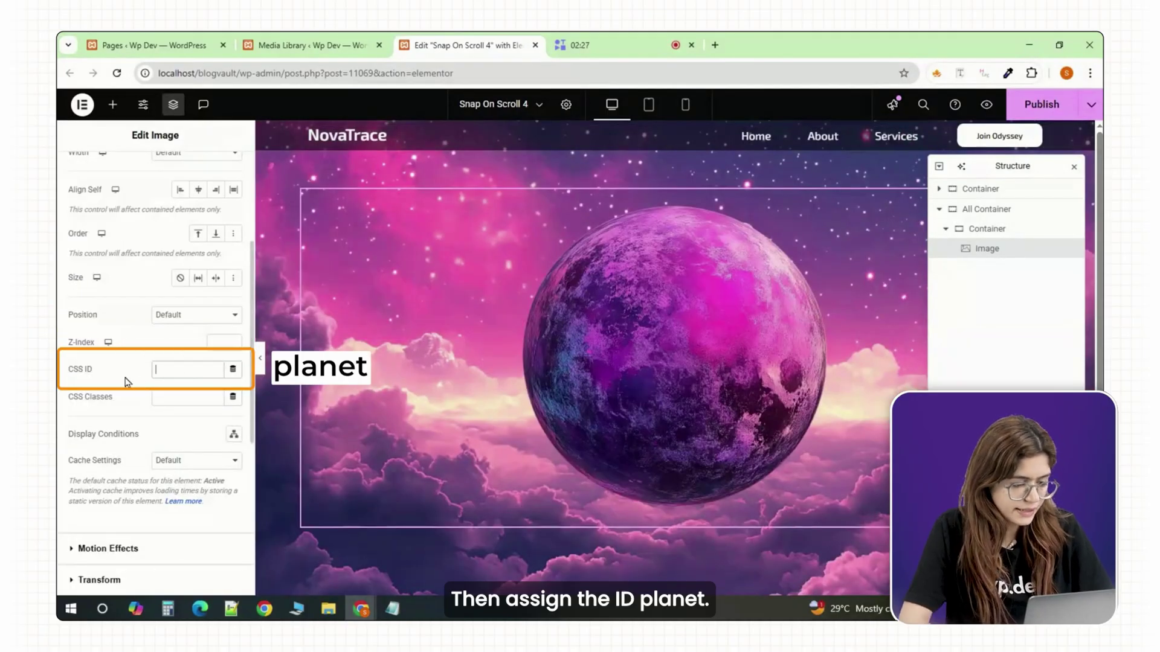
pyautogui.write('net')
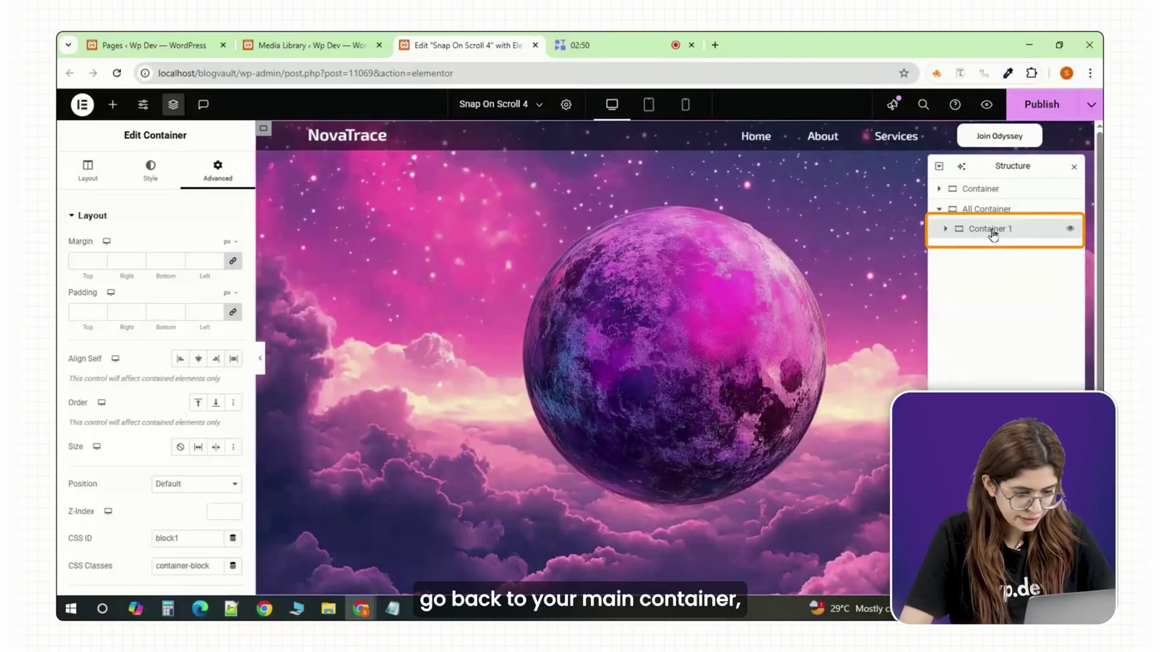
# Step: Add a 100vh container with the astronaut background image and a -100vh top margin
pyautogui.click(985, 210)
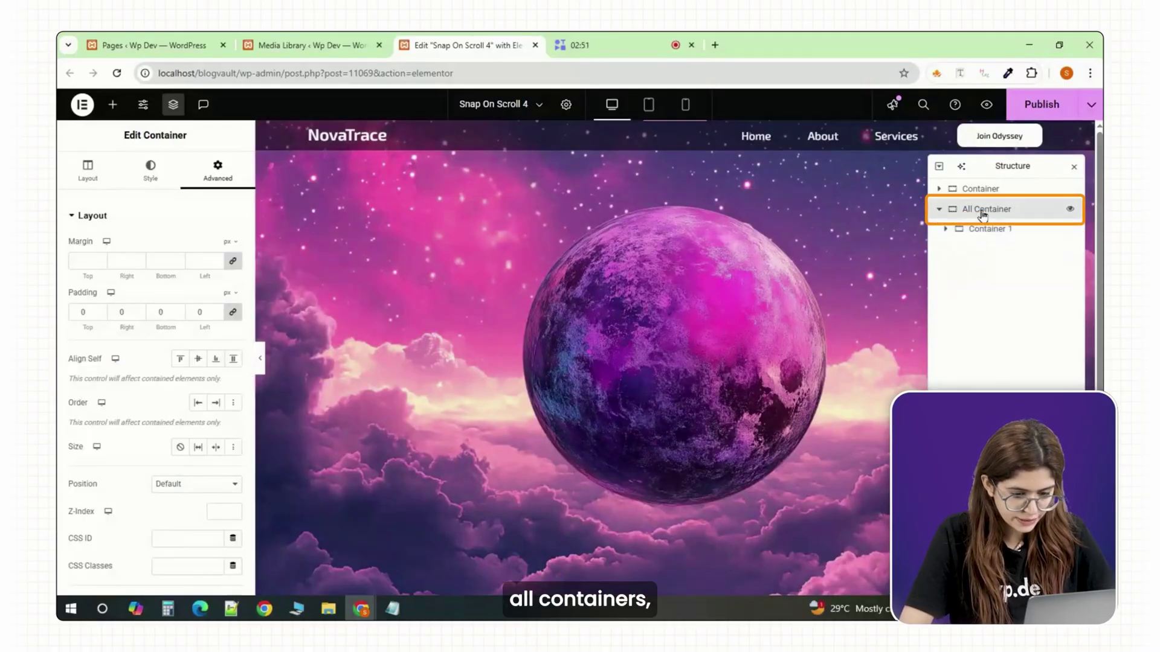
pyautogui.click(113, 108)
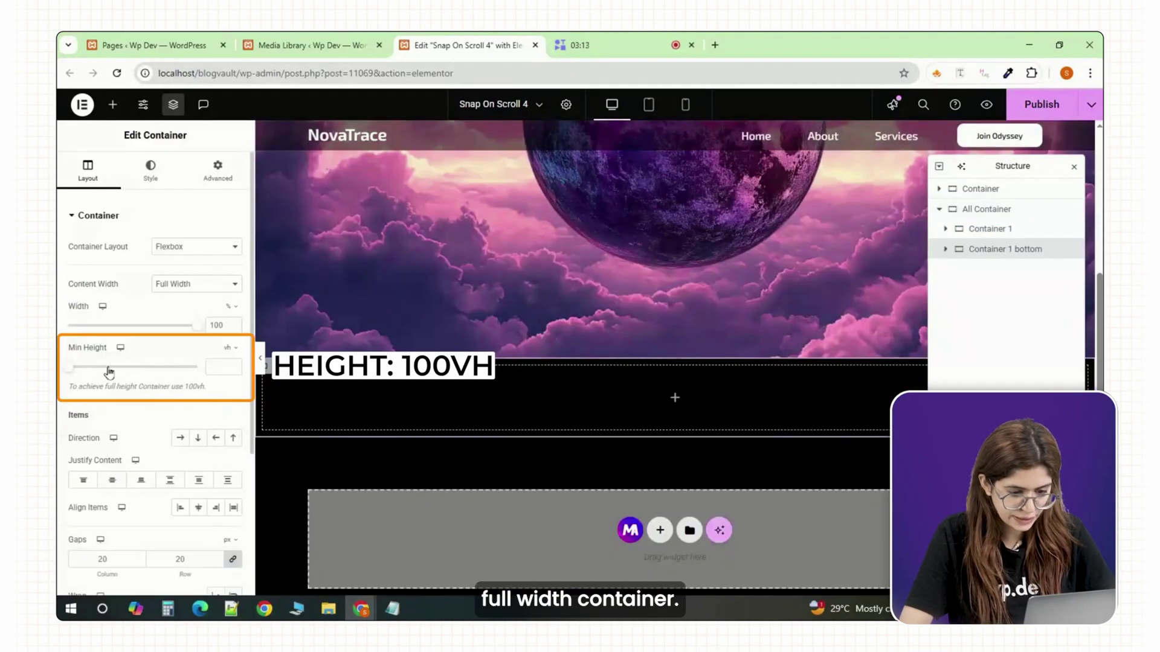
pyautogui.moveTo(72, 372); pyautogui.dragTo(207, 369)
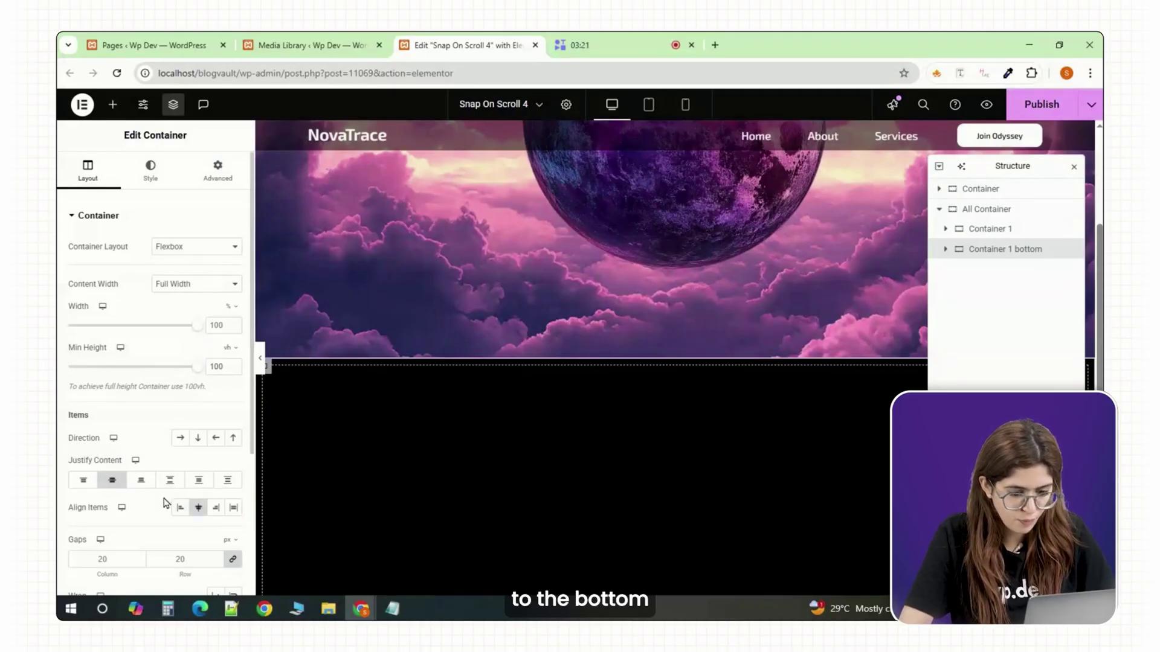
pyautogui.click(138, 175)
pyautogui.click(180, 275)
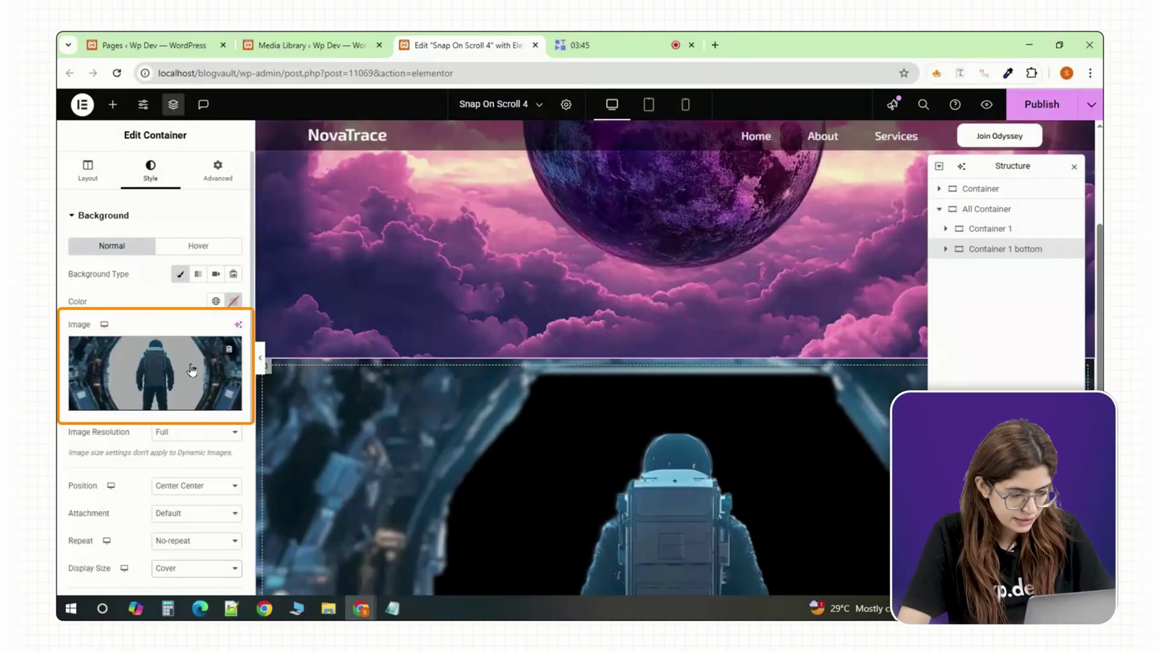
pyautogui.click(209, 175)
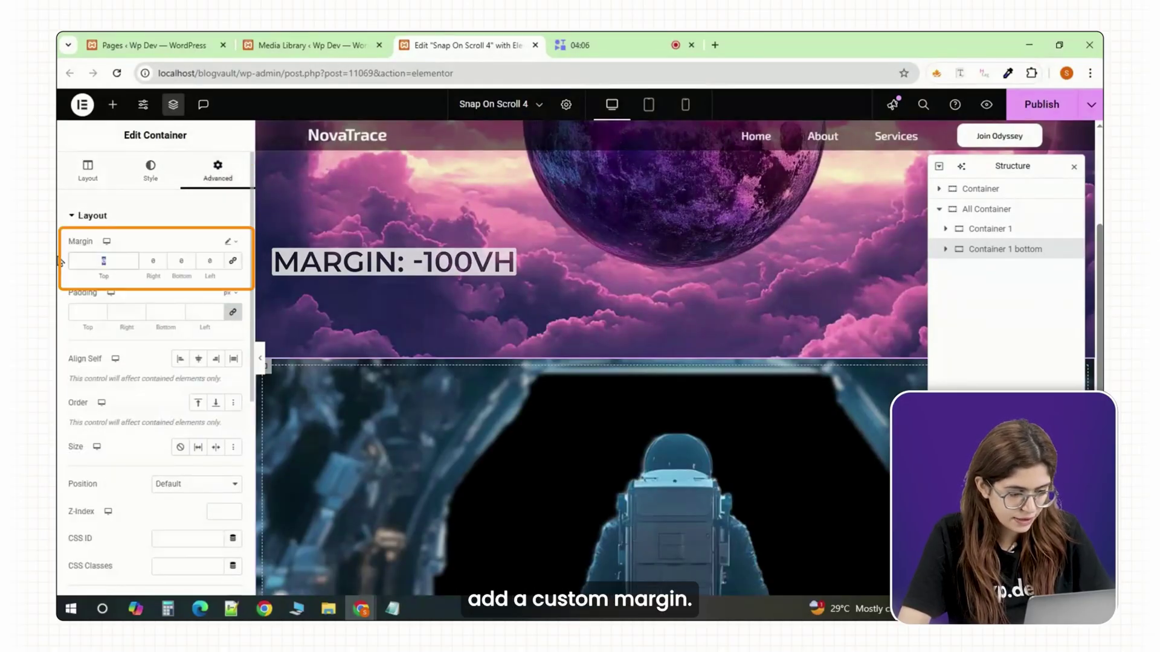
pyautogui.write('-100')
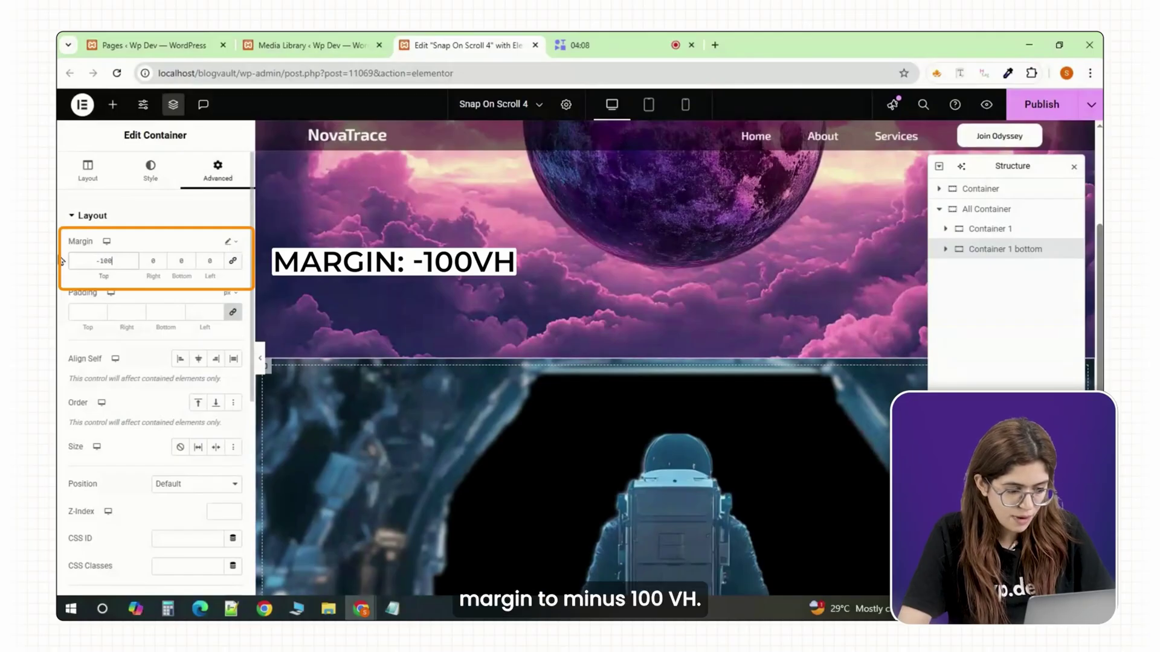
pyautogui.write('vh')
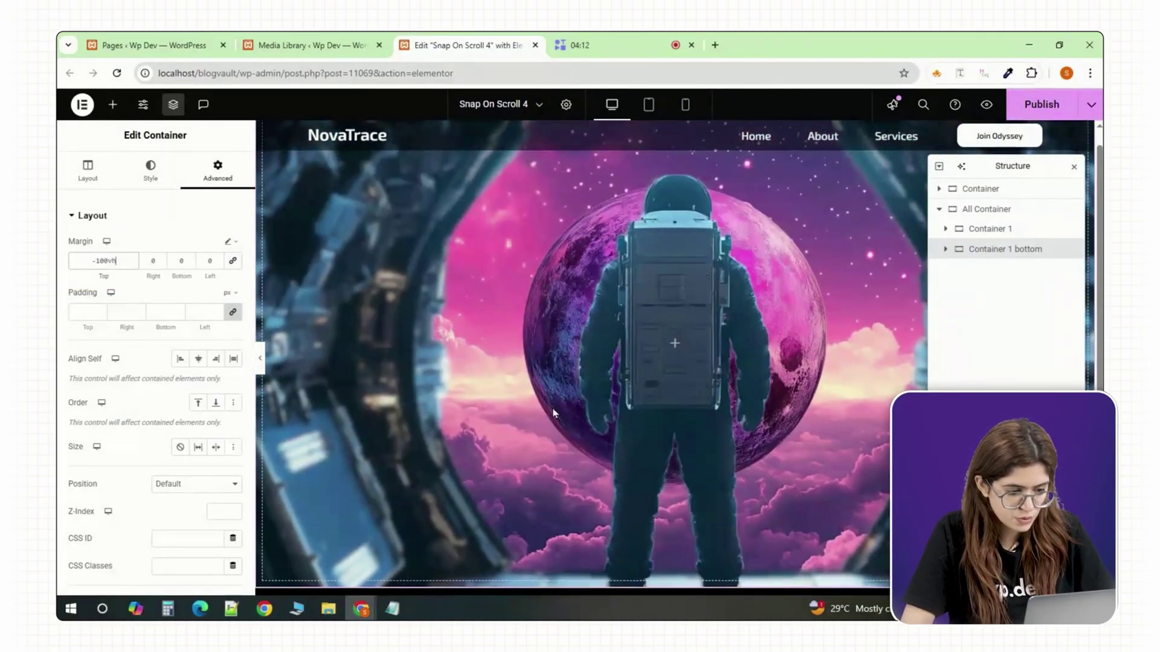
pyautogui.click(58, 254)
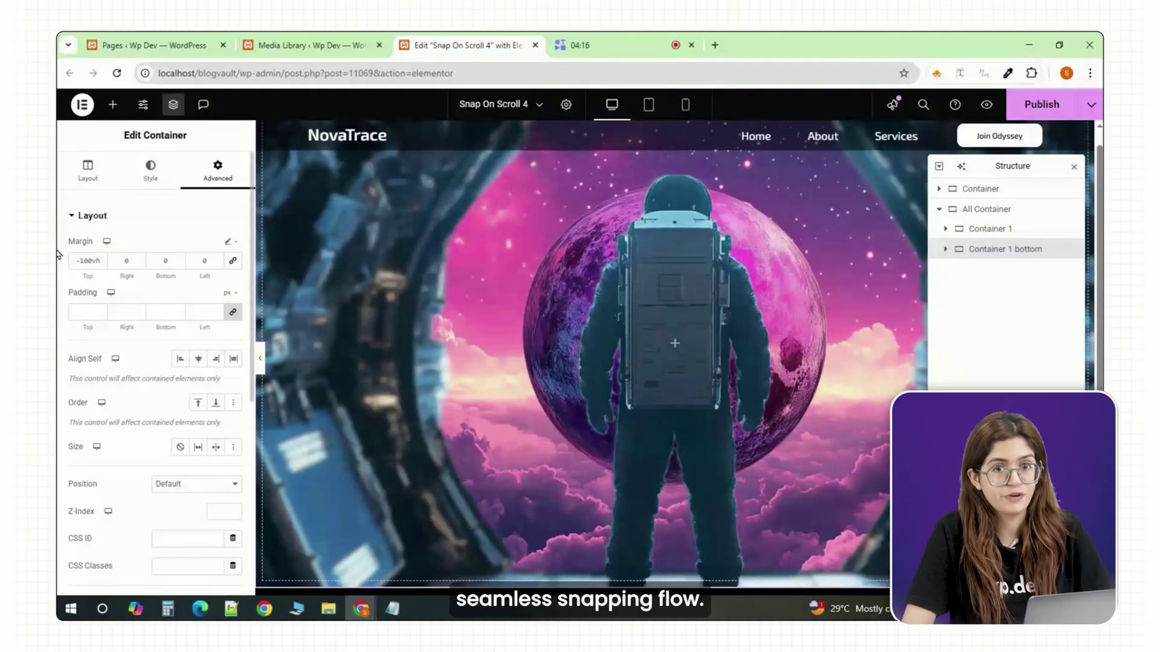
# Step: Add a quarter-width inner box with a 54% transparent black background
pyautogui.click(114, 108)
pyautogui.click(130, 278)
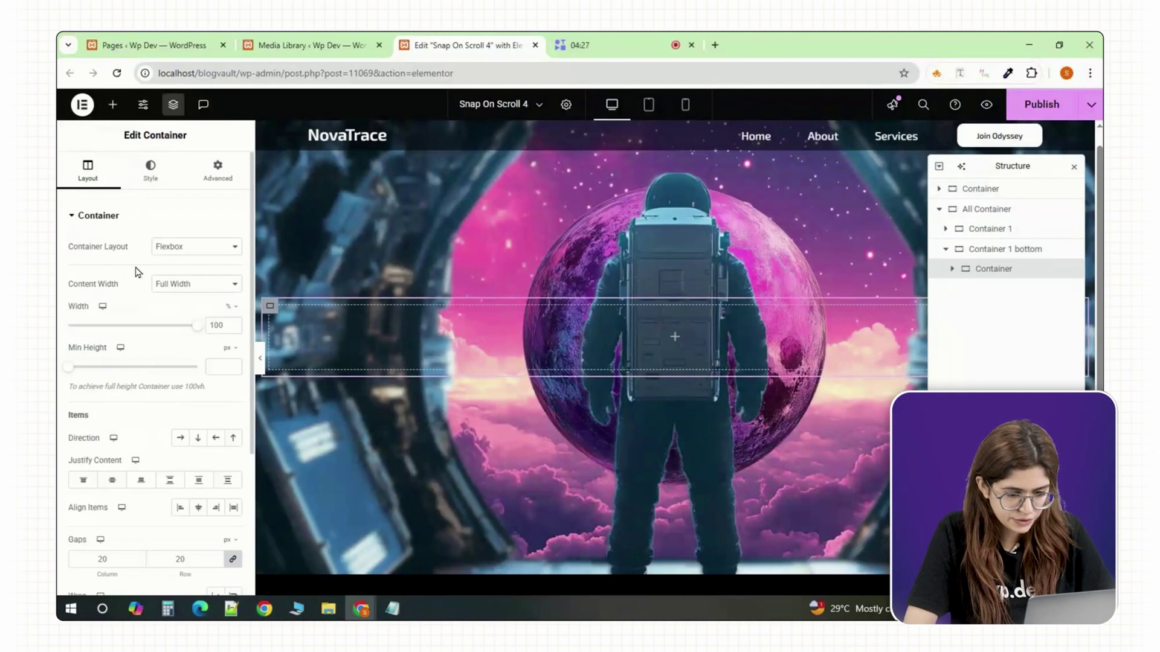
pyautogui.moveTo(196, 324); pyautogui.dragTo(102, 327)
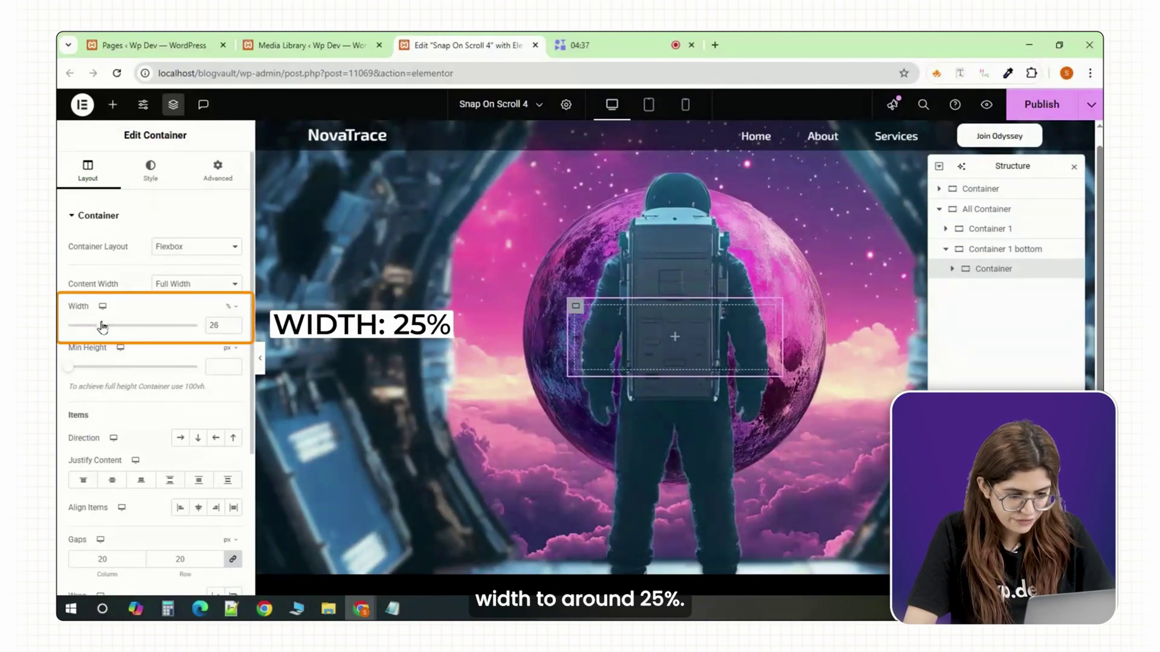
pyautogui.click(147, 172)
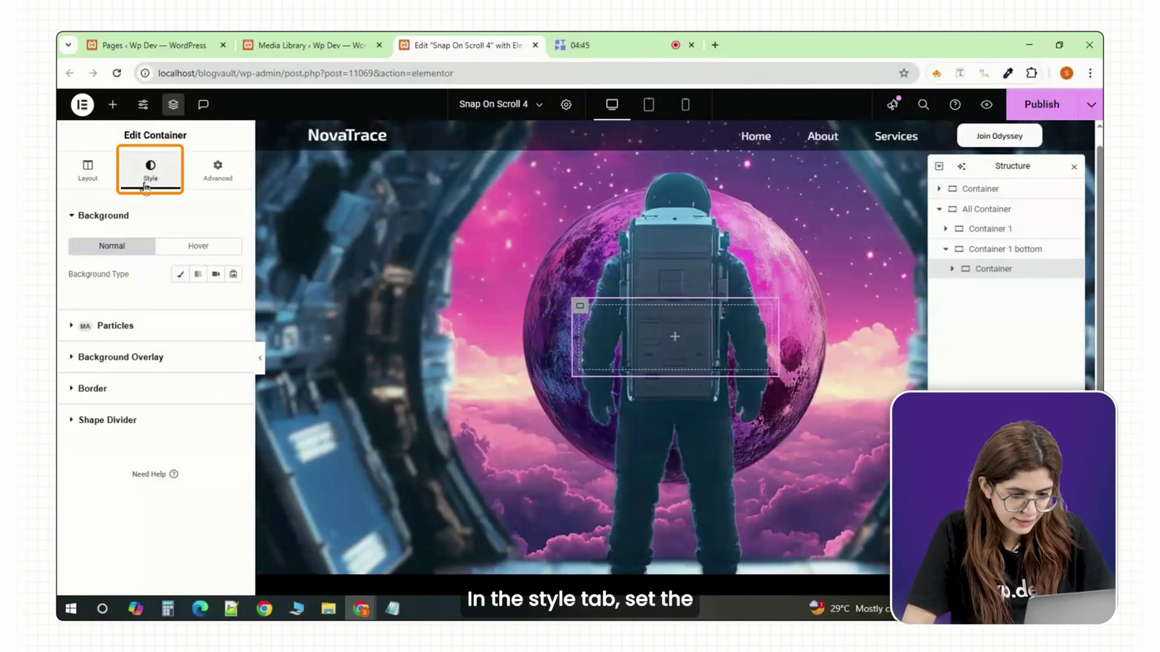
pyautogui.click(180, 277)
pyautogui.click(231, 309)
pyautogui.click(158, 453)
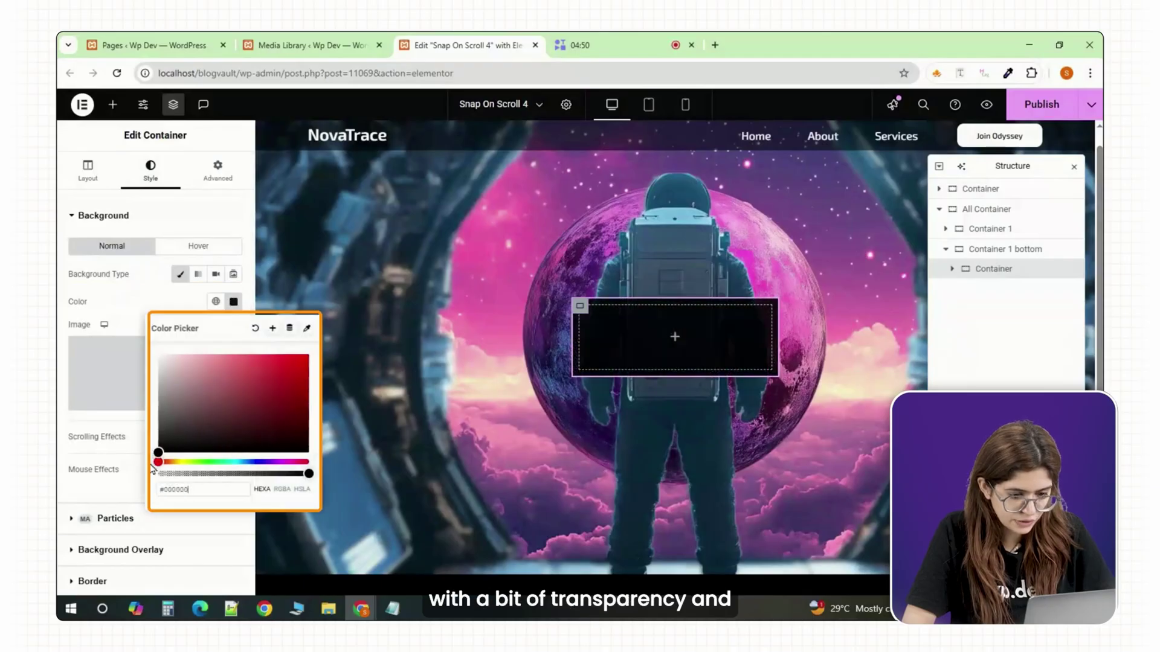
pyautogui.moveTo(306, 475); pyautogui.dragTo(239, 474)
pyautogui.click(233, 302)
pyautogui.scroll(-1, 108, 516)
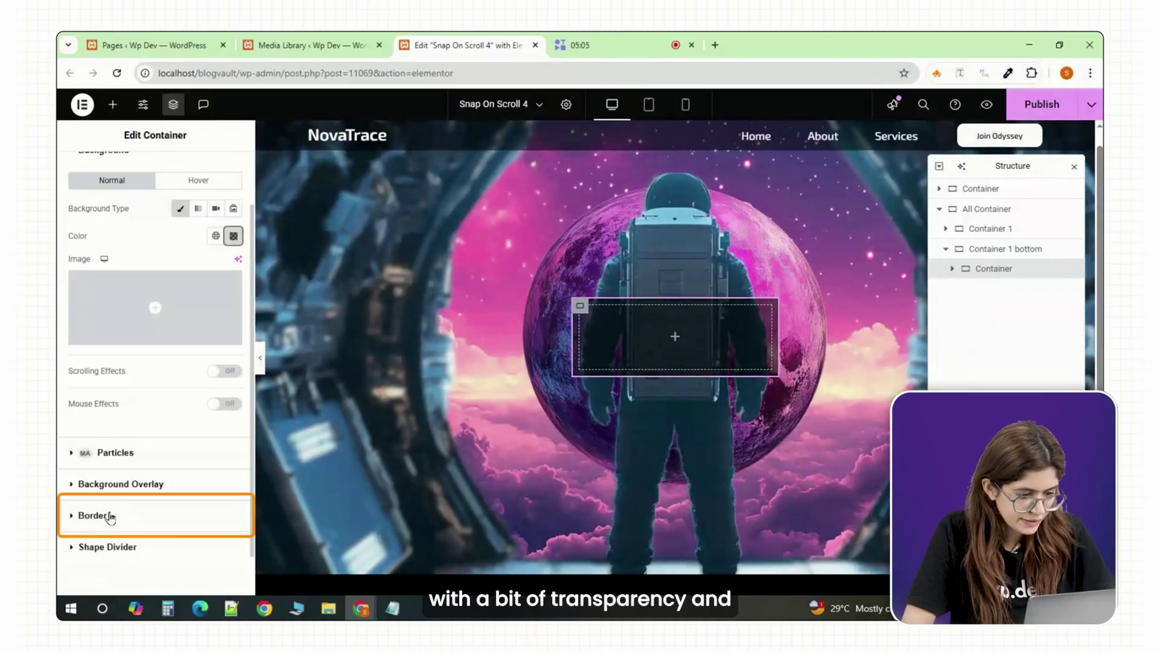
# Step: Give the box 10px rounded corners and padding, and add an Orbitron Text Editor
pyautogui.click(118, 518)
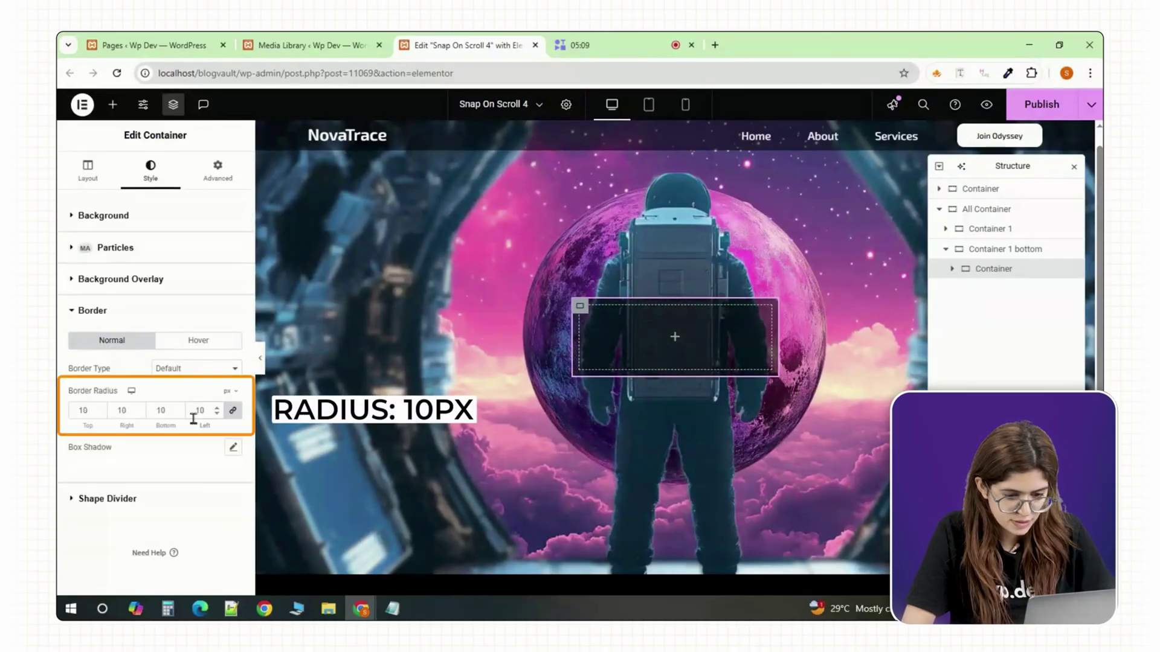
pyautogui.click(225, 186)
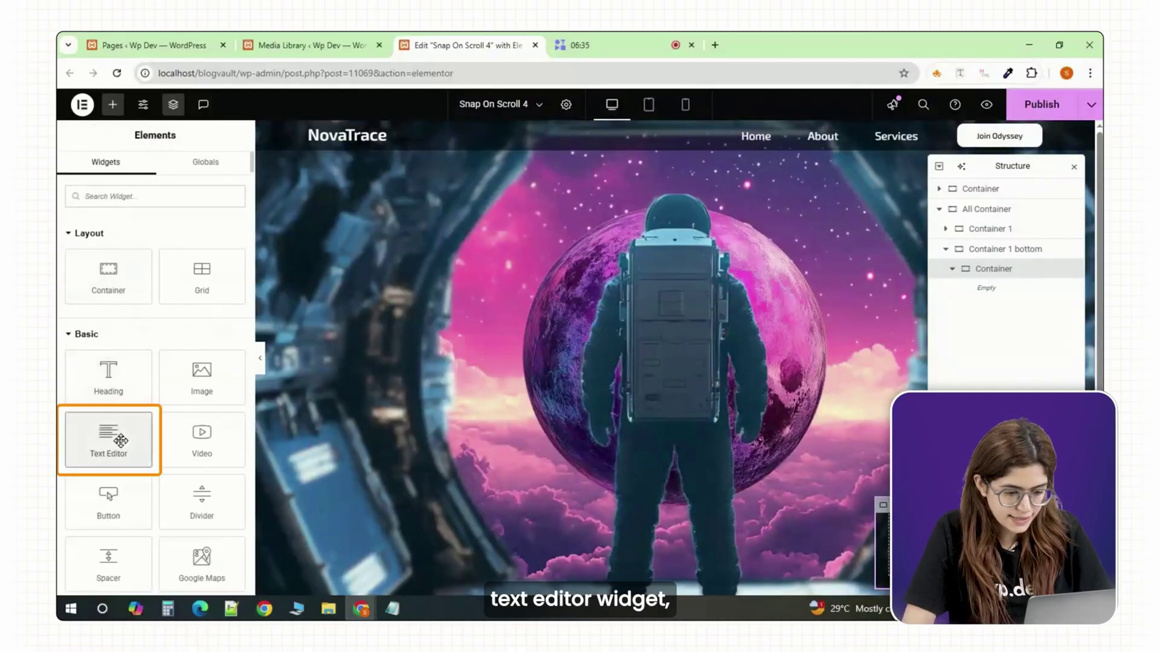
pyautogui.click(117, 441)
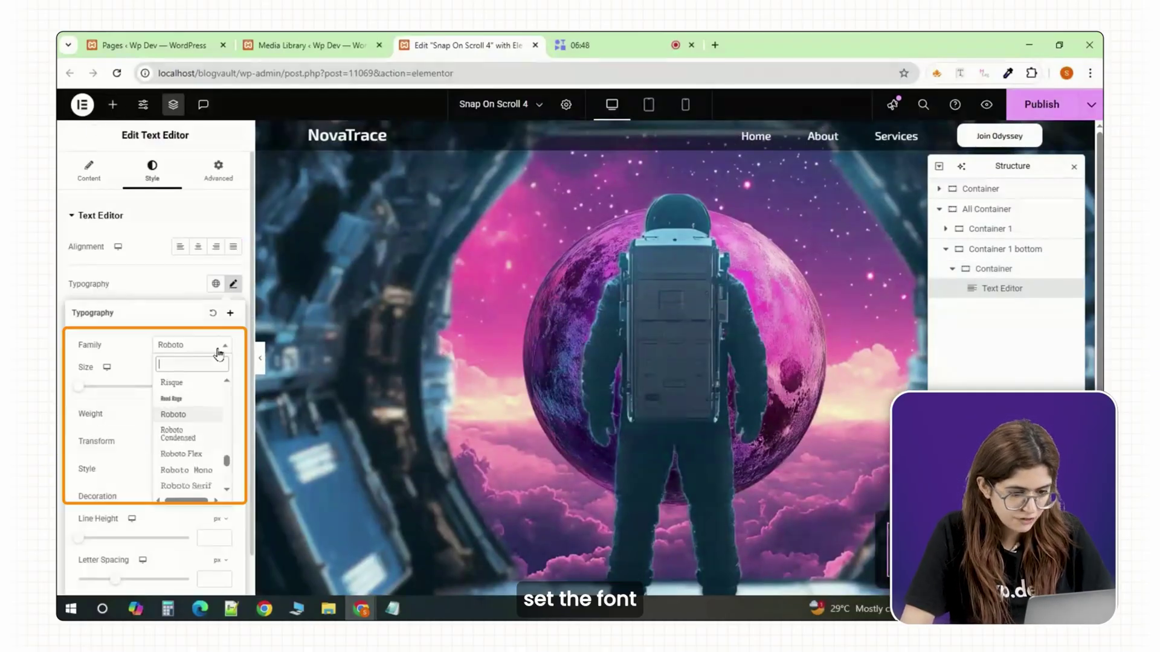
pyautogui.write('orb')
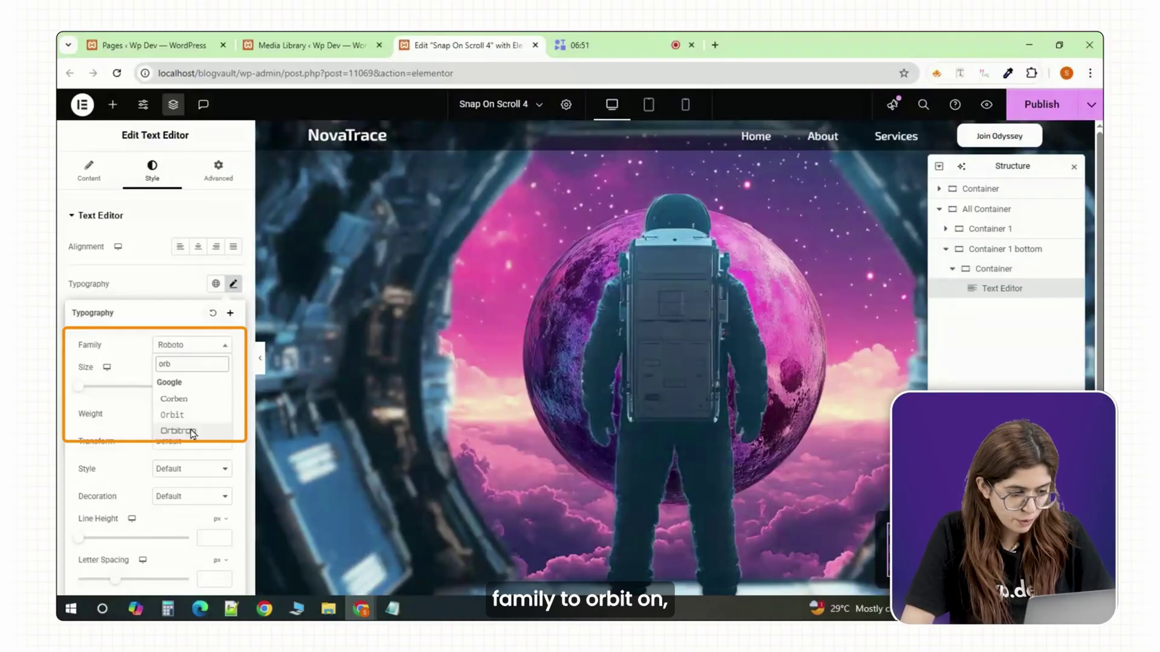
pyautogui.click(191, 432)
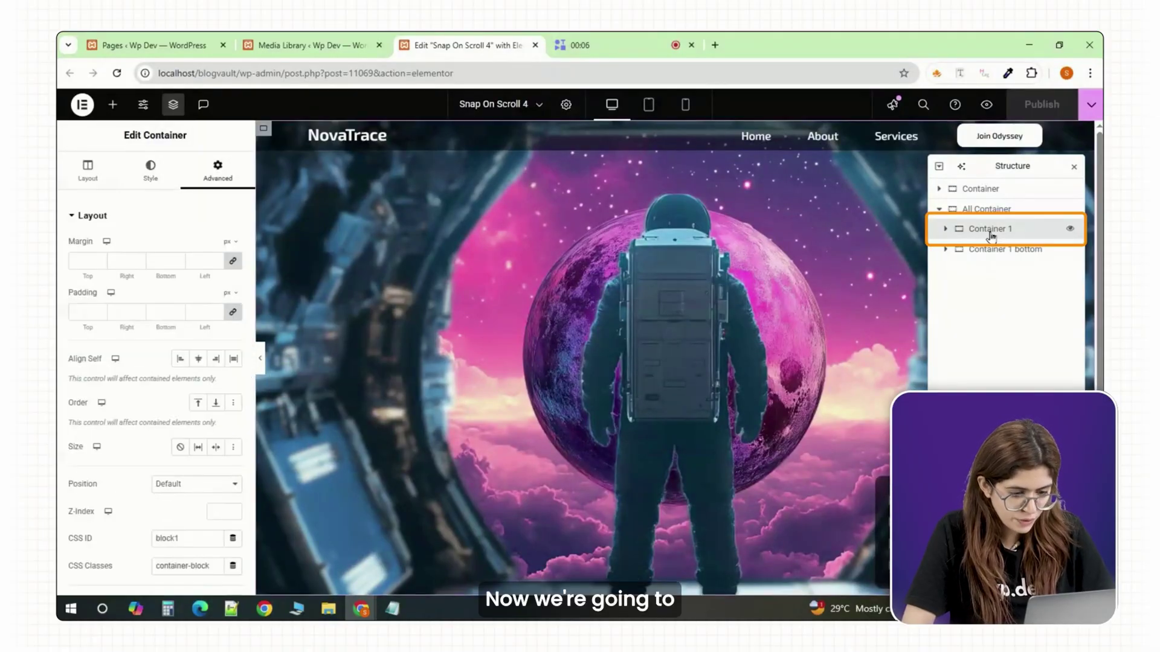
# Step: Duplicate Container 1, move the copy below Container 1 bottom, and rename it Container 2
pyautogui.rightClick(992, 234)
pyautogui.click(974, 271)
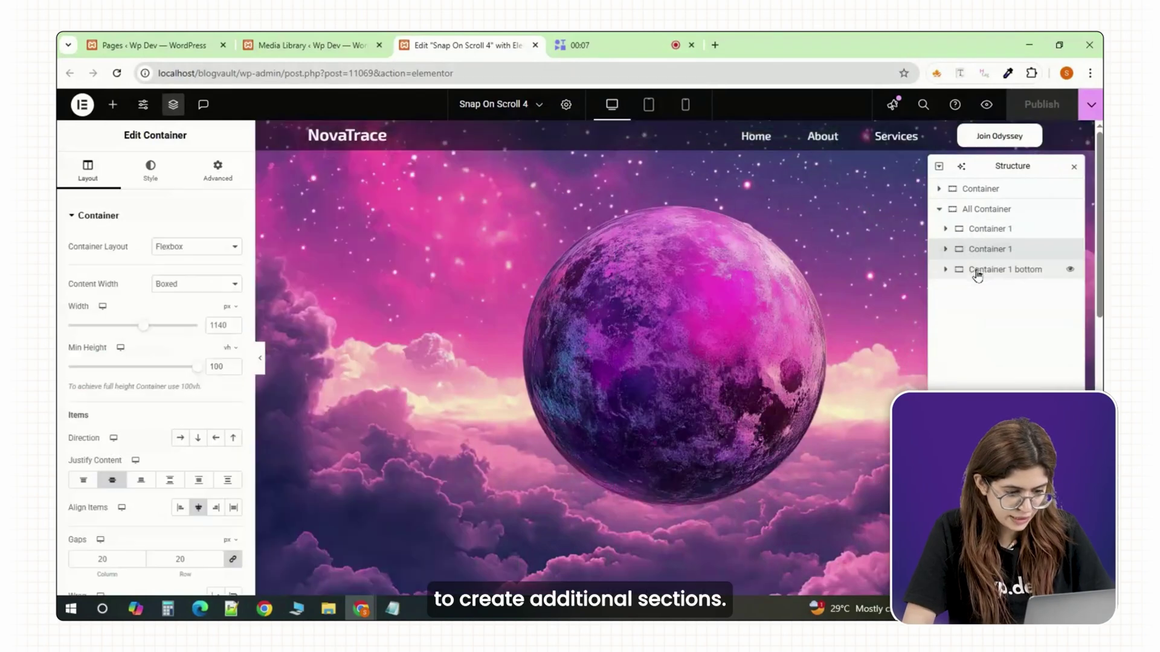
pyautogui.moveTo(983, 262)
pyautogui.mouseDown()
pyautogui.moveTo(1003, 286)
pyautogui.moveTo(1027, 290)
pyautogui.mouseUp()
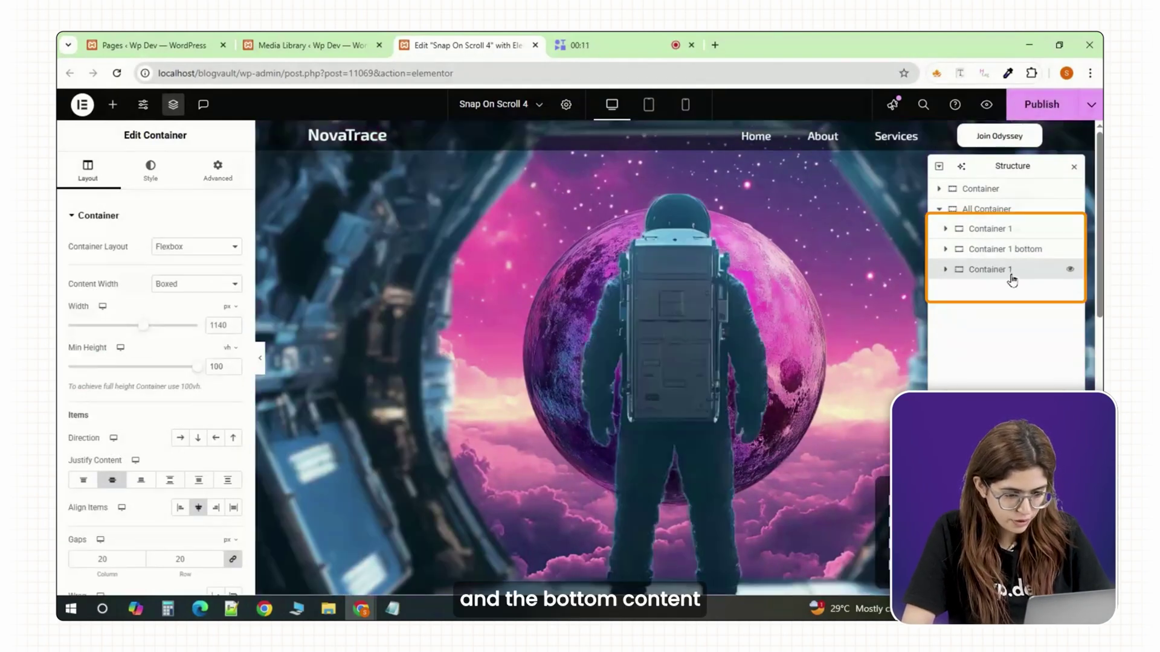
pyautogui.doubleClick(1011, 272)
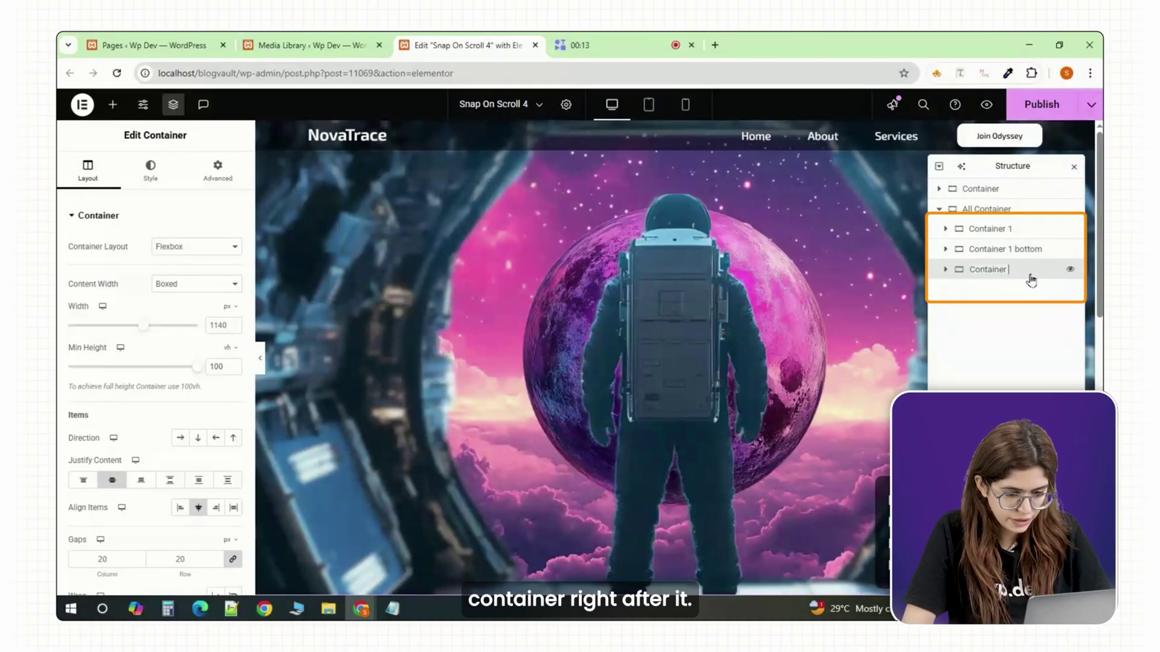
pyautogui.write('2')
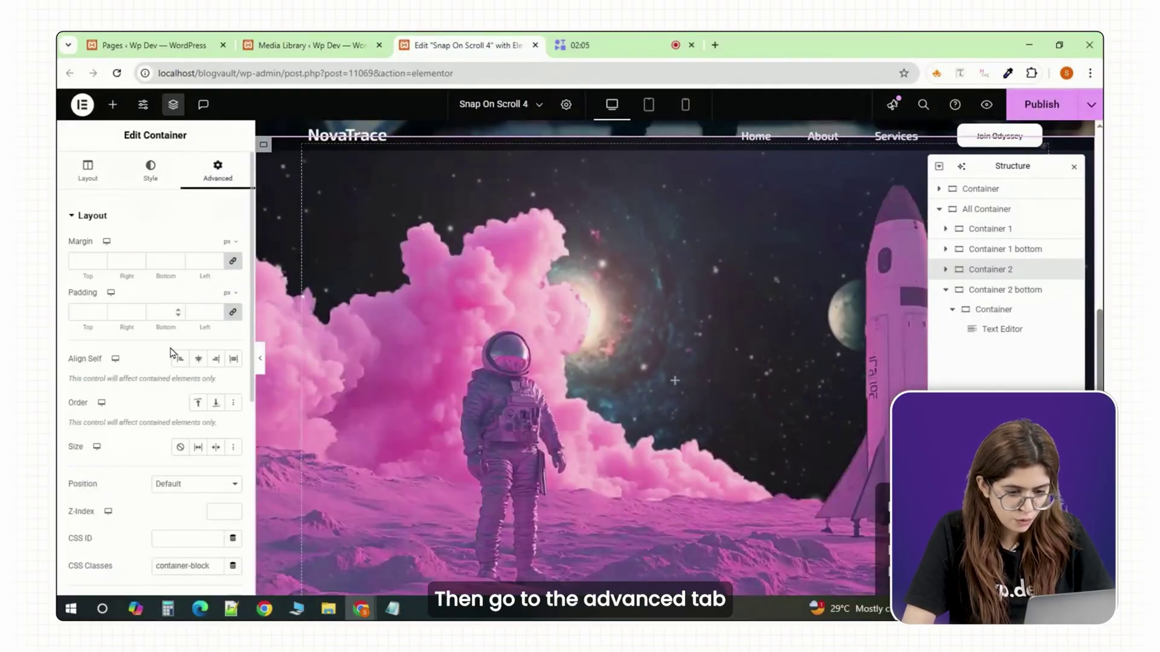
pyautogui.scroll(-1, 168, 355)
pyautogui.scroll(-1, 169, 363)
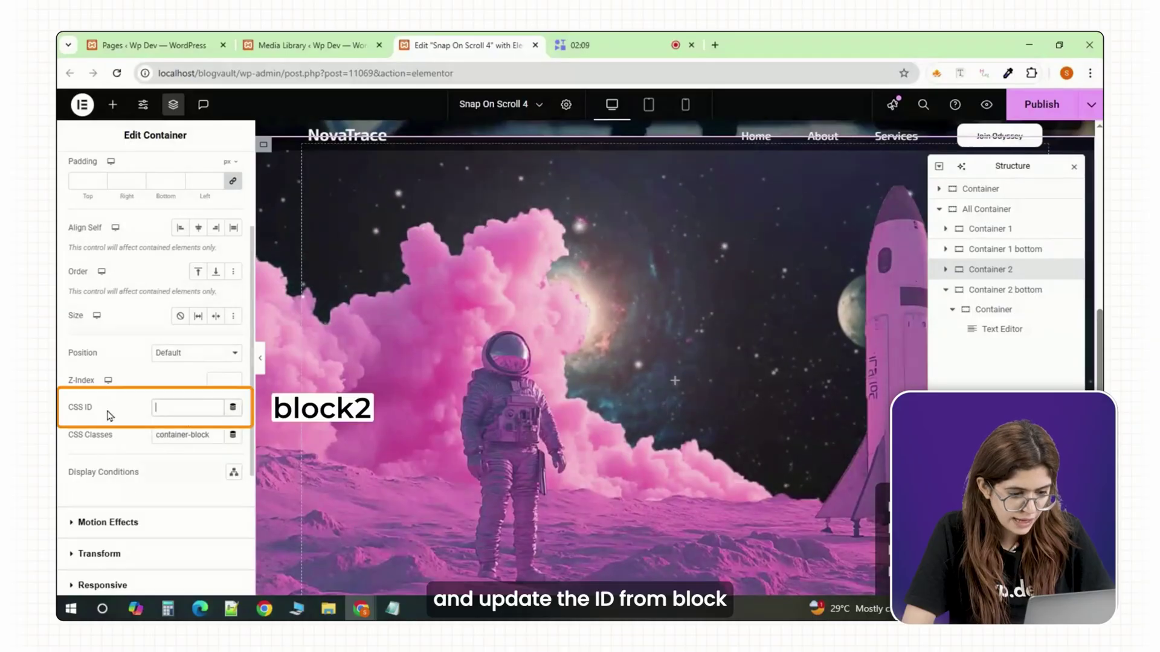
pyautogui.write('ock2')
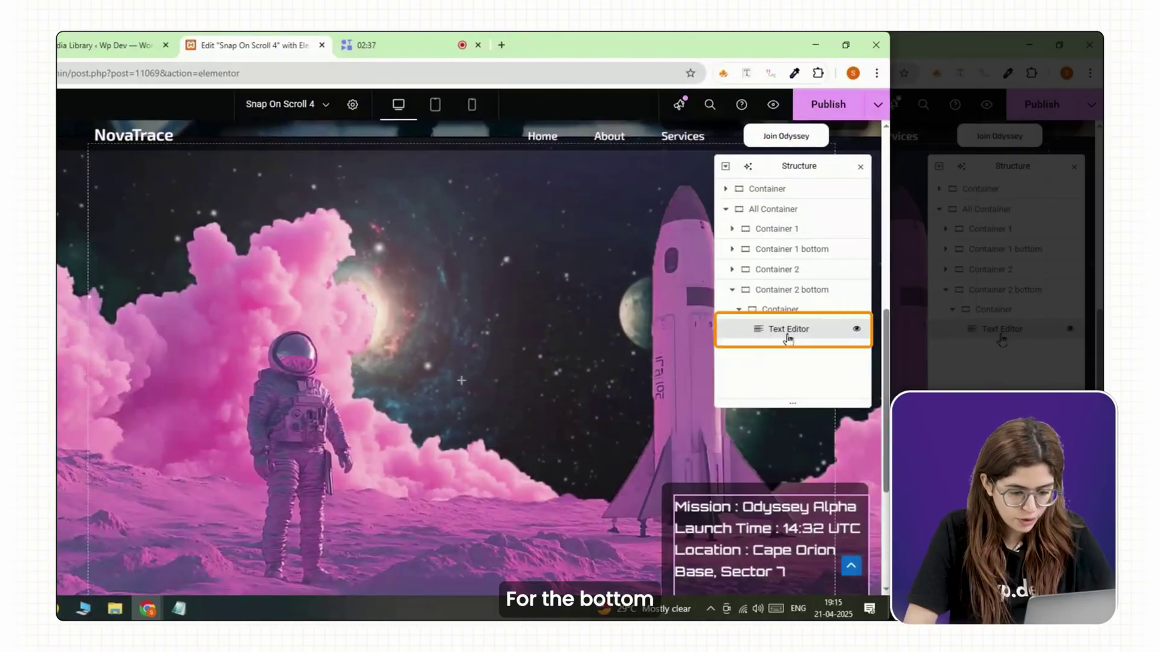
# Step: Delete the Text Editor in Container 2 bottom and add an Animated Headline instead
pyautogui.rightClick(785, 329)
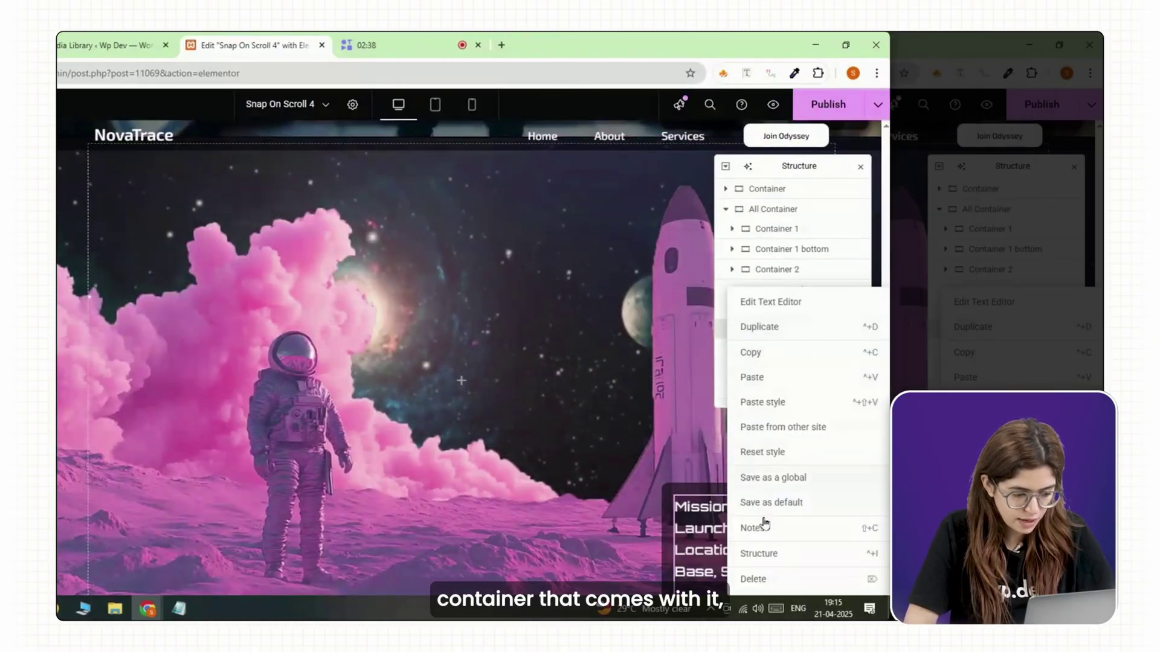
pyautogui.click(753, 579)
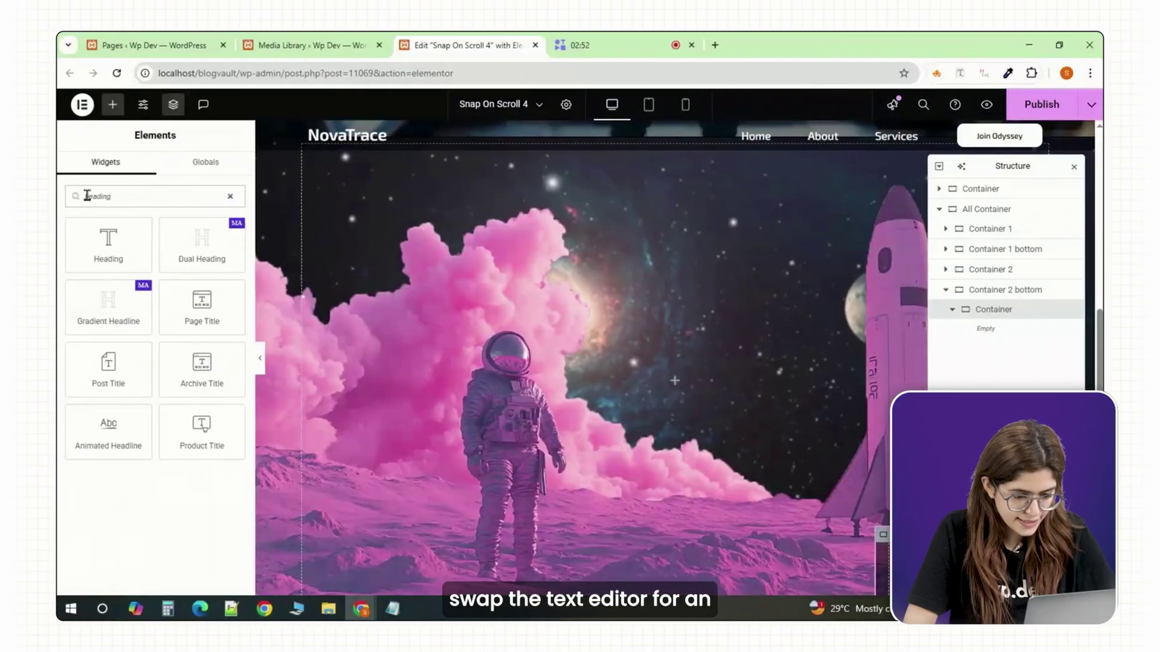
pyautogui.click(117, 433)
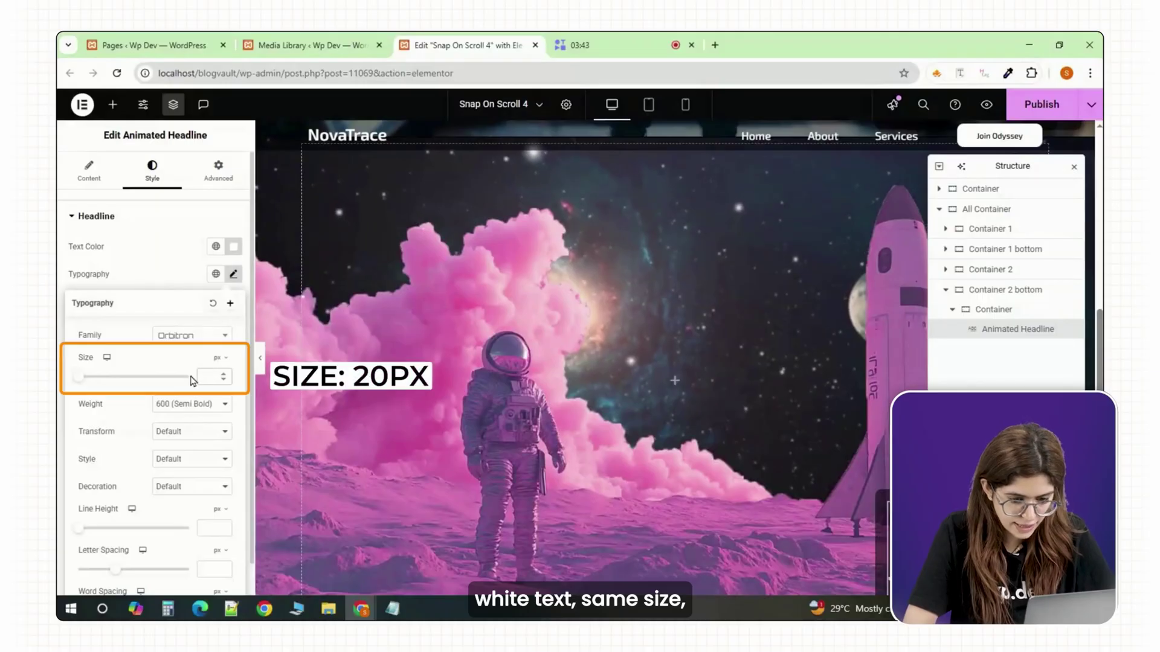
pyautogui.write('2')
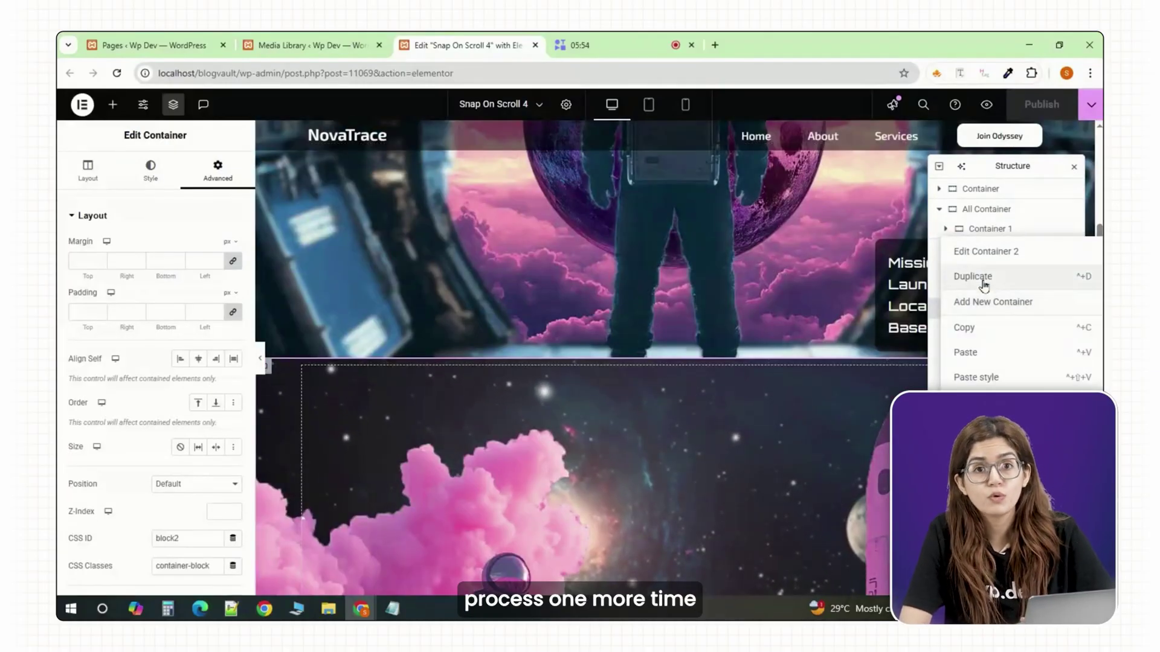
# Step: Duplicate Container 2 to start the Container 3 section
pyautogui.click(982, 277)
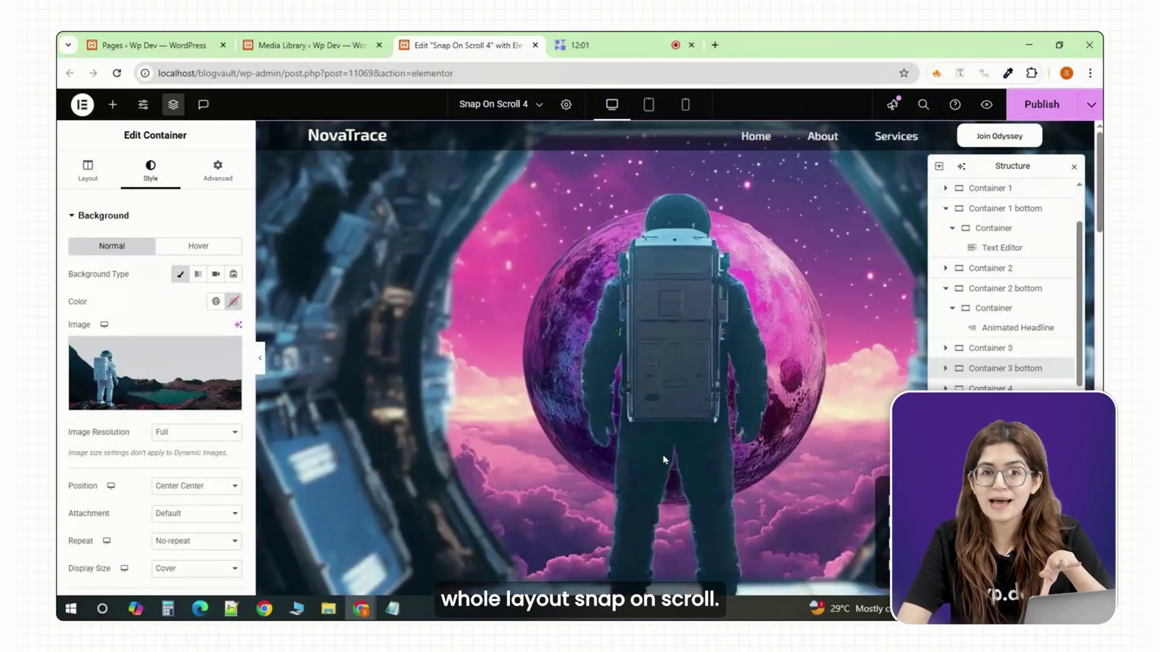
pyautogui.scroll(-3, 663, 459)
pyautogui.scroll(-2, 663, 460)
pyautogui.scroll(-2, 663, 459)
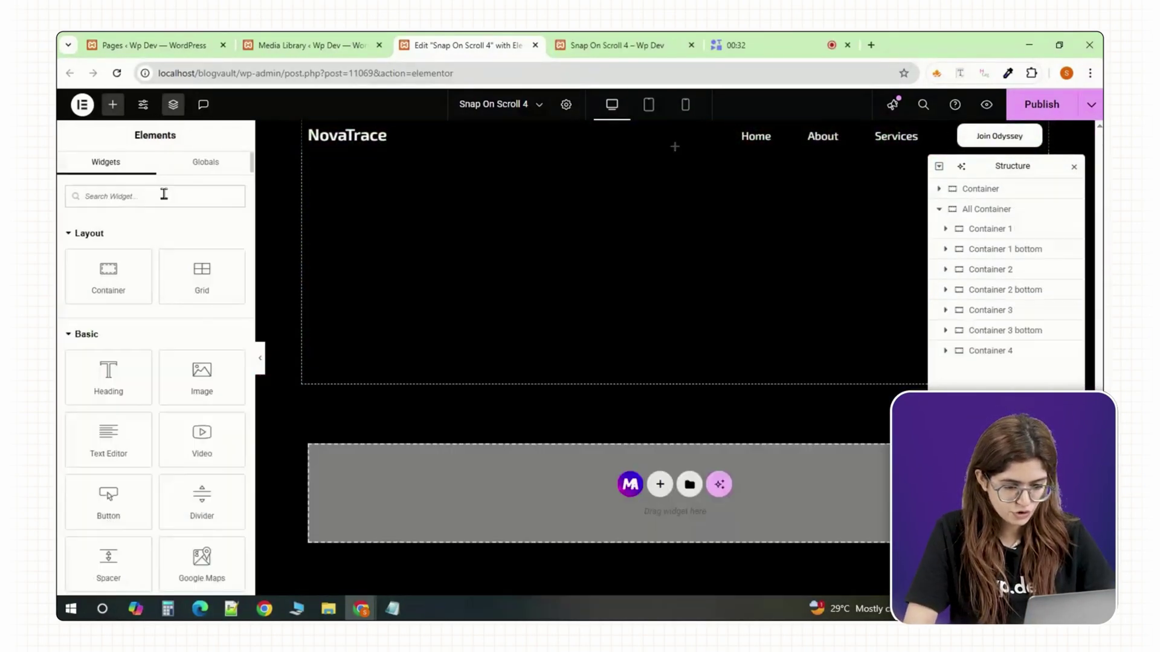
pyautogui.write('html')
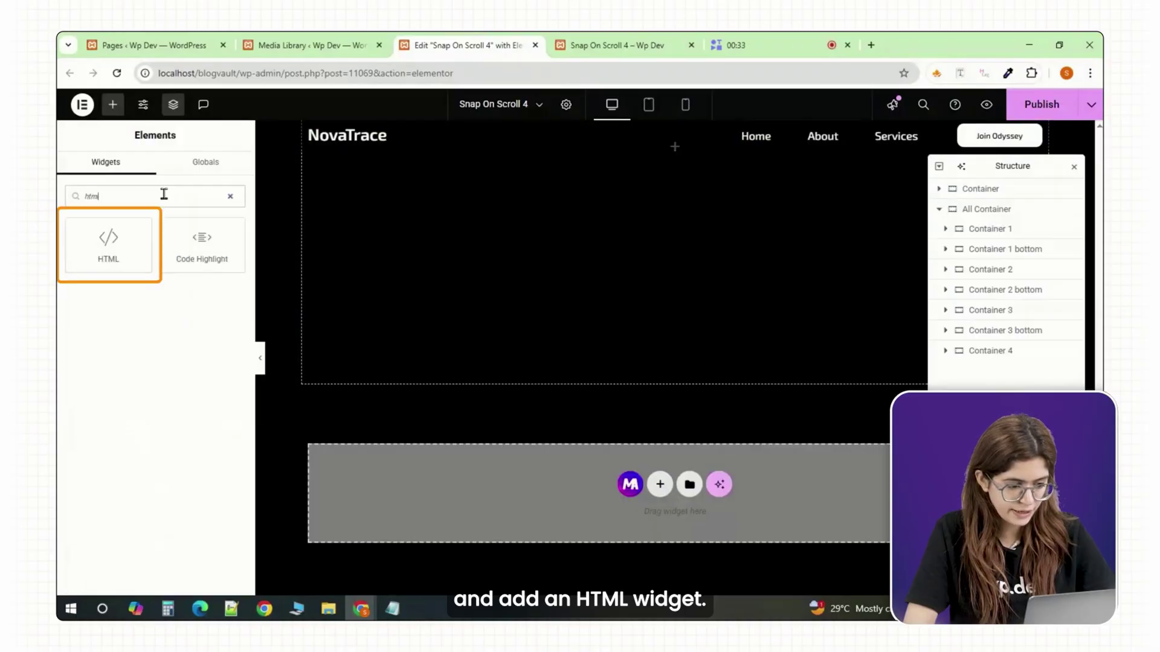
# Step: Drop an HTML widget into the bottom container and paste in the GSAP scroll-snap code
pyautogui.moveTo(111, 263); pyautogui.dragTo(458, 485)
pyautogui.rightClick(119, 278)
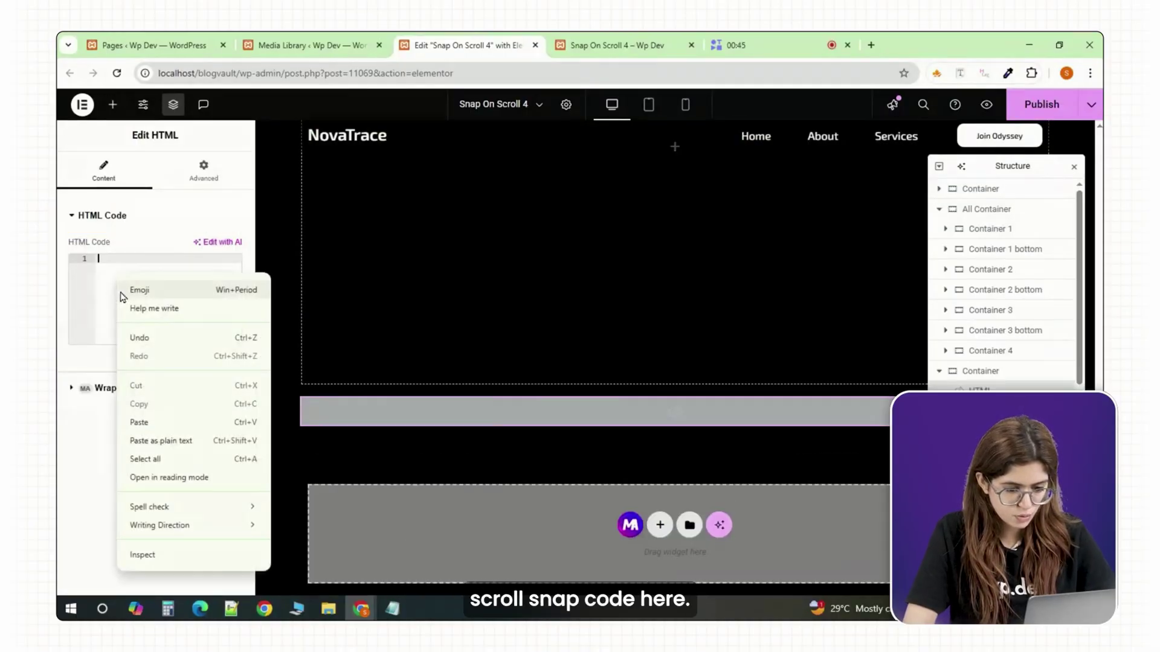
pyautogui.click(138, 422)
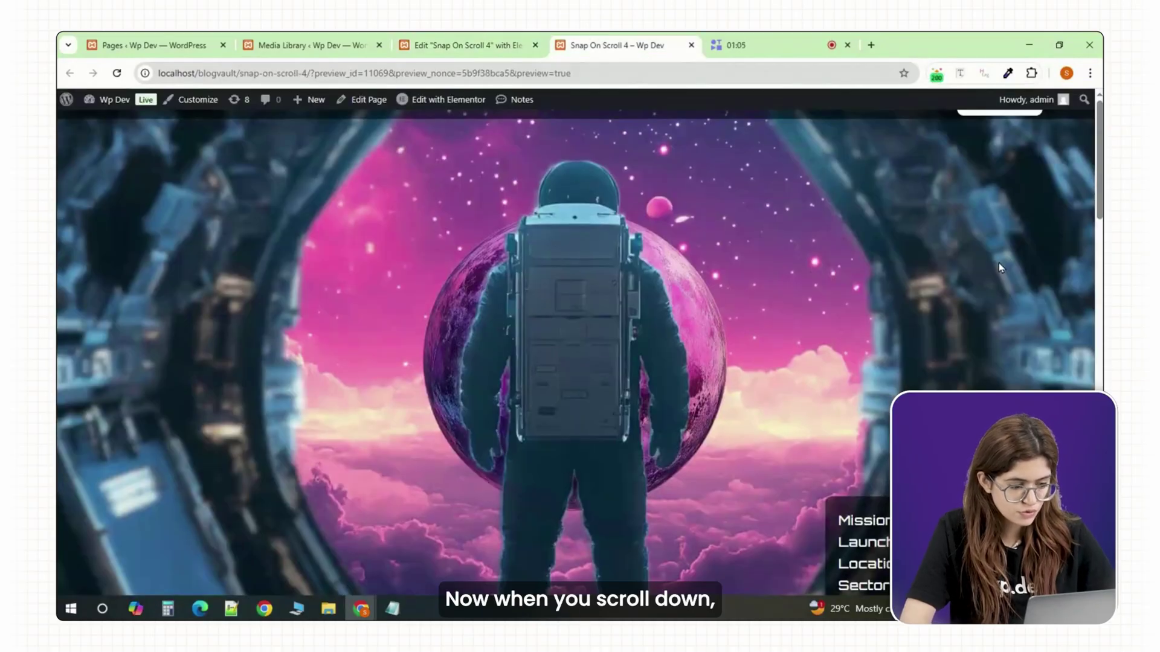
pyautogui.scroll(-1, 999, 263)
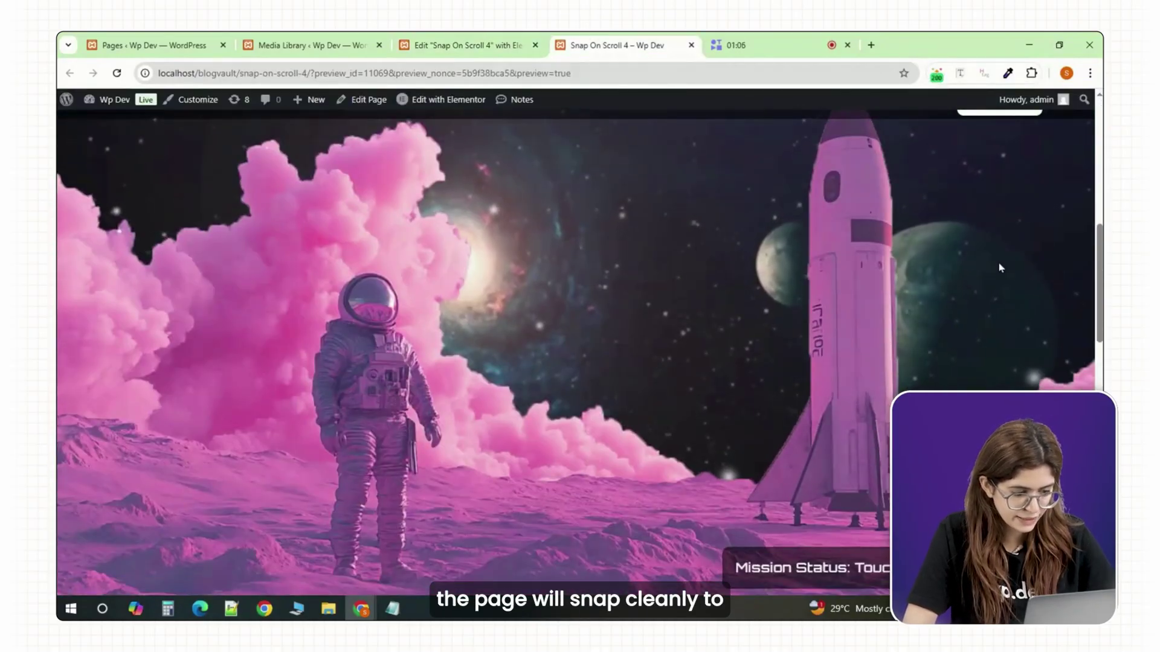
pyautogui.scroll(1, 1002, 276)
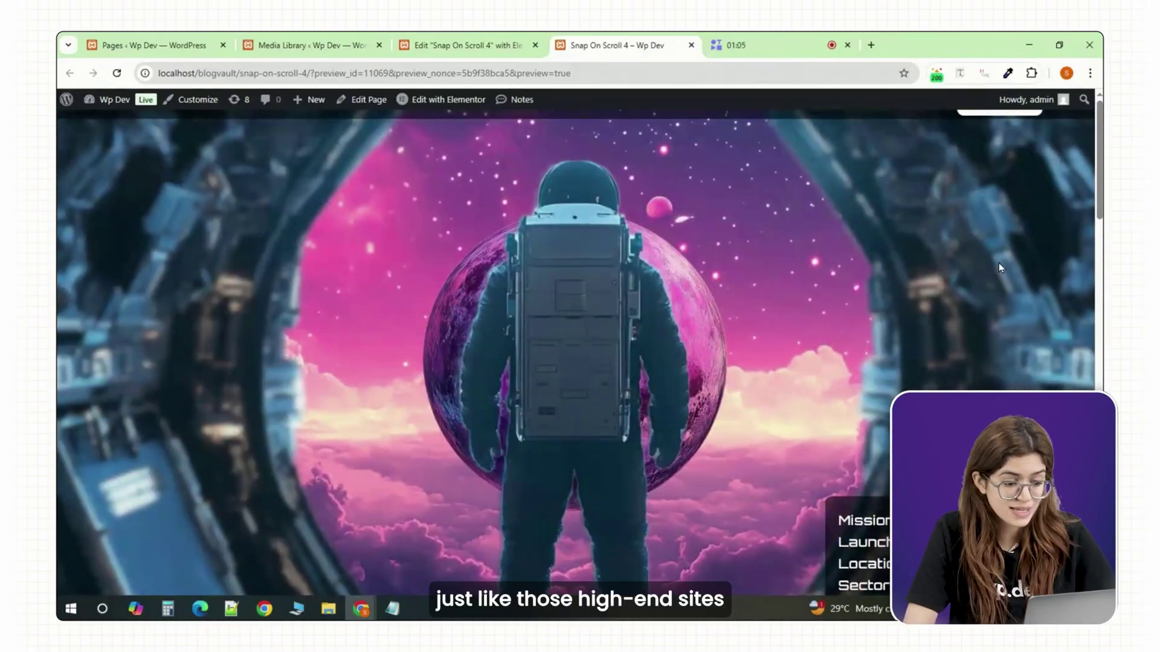
pyautogui.scroll(-1, 998, 267)
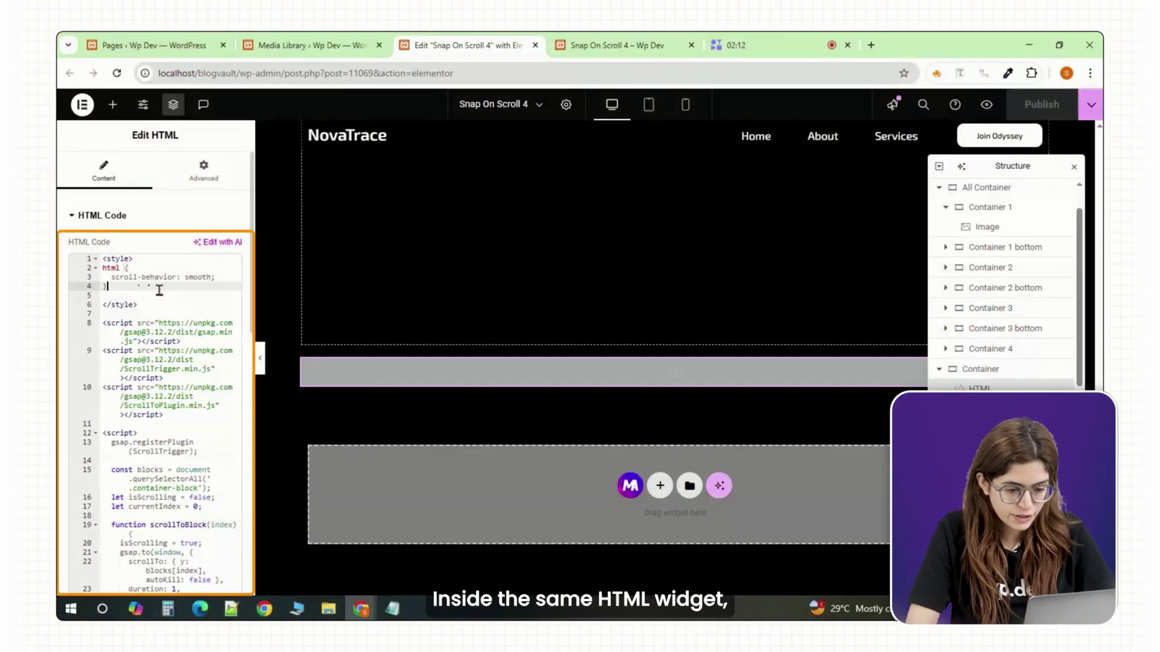
# Step: Insert the kenBurns zoom animation CSS after the smooth-scroll rule in the HTML code
pyautogui.press('Return')
pyautogui.press('Return')
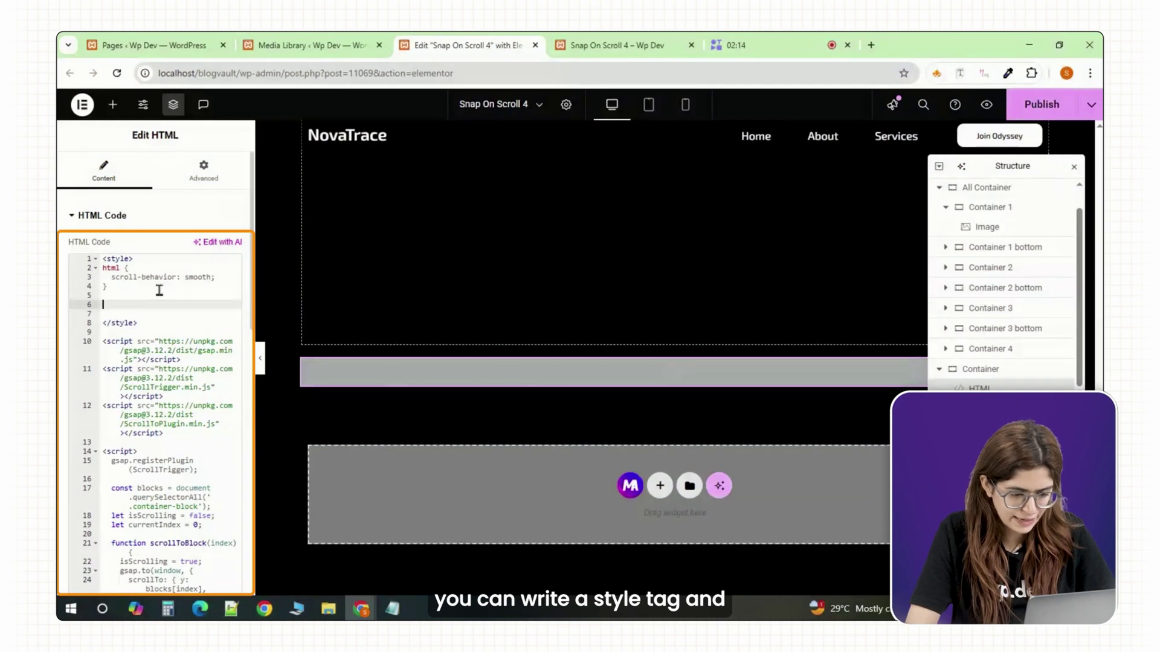
pyautogui.write('#block1 {     transform-origin: center center;     animation: kenBurns 10s ease-in-out infinite alternate; }  @keyframes kenBurns {     0% {         transform: scale(1);     }     100% {         transform: scale(1.2);     } }')
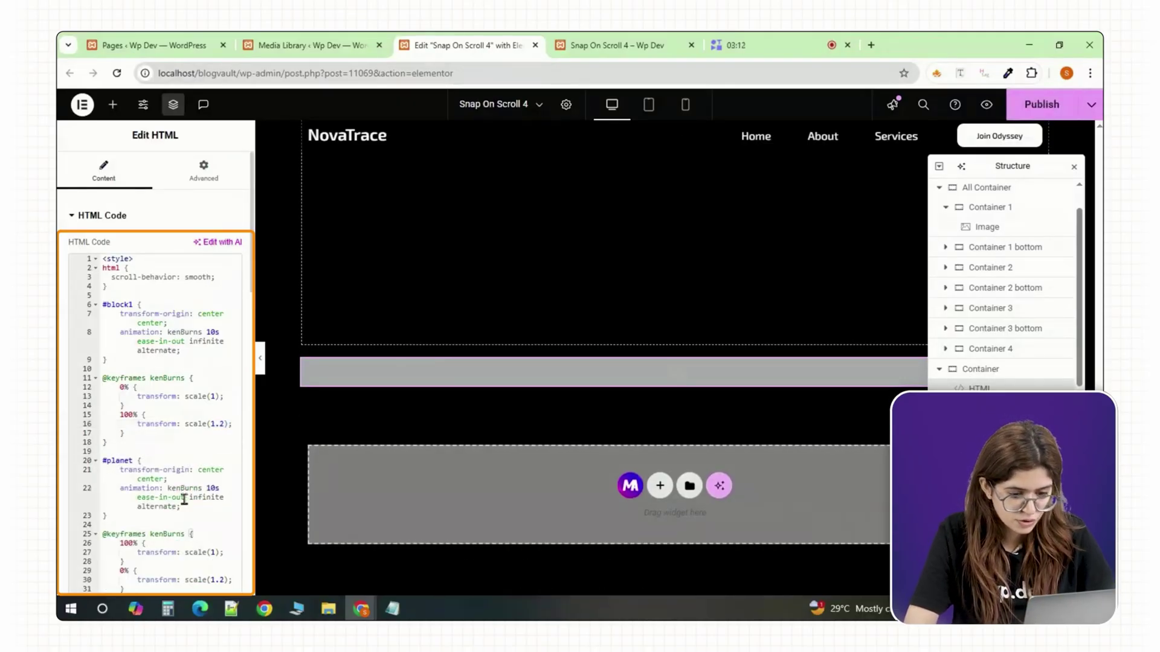
pyautogui.scroll(-1, 185, 500)
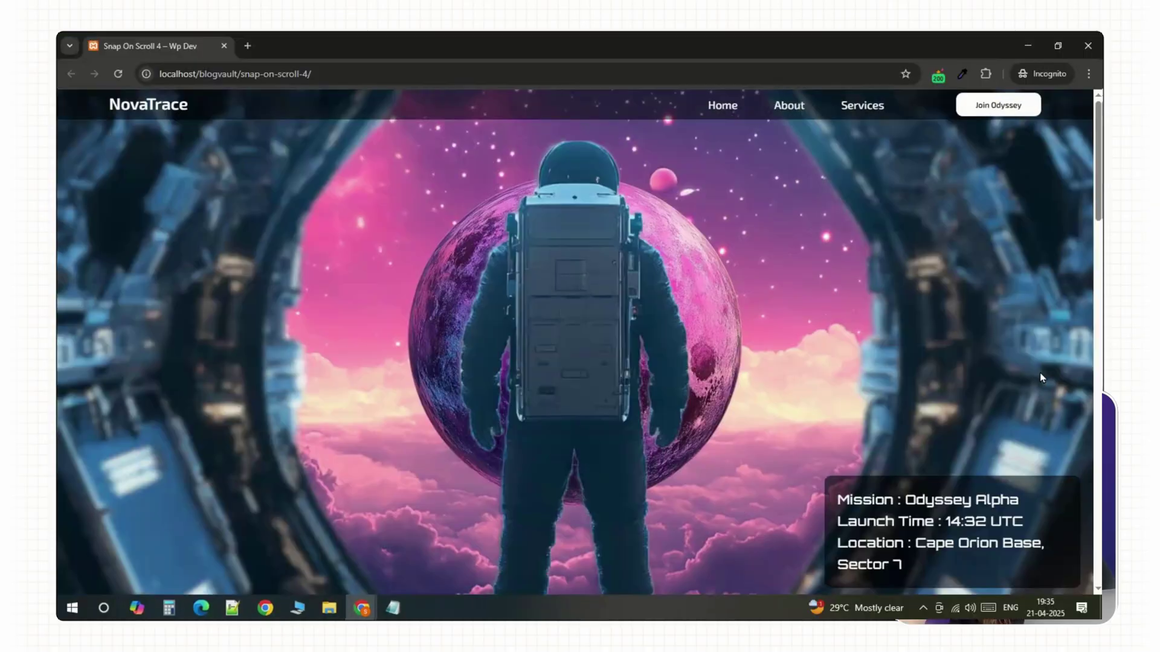
pyautogui.scroll(-1, 1041, 379)
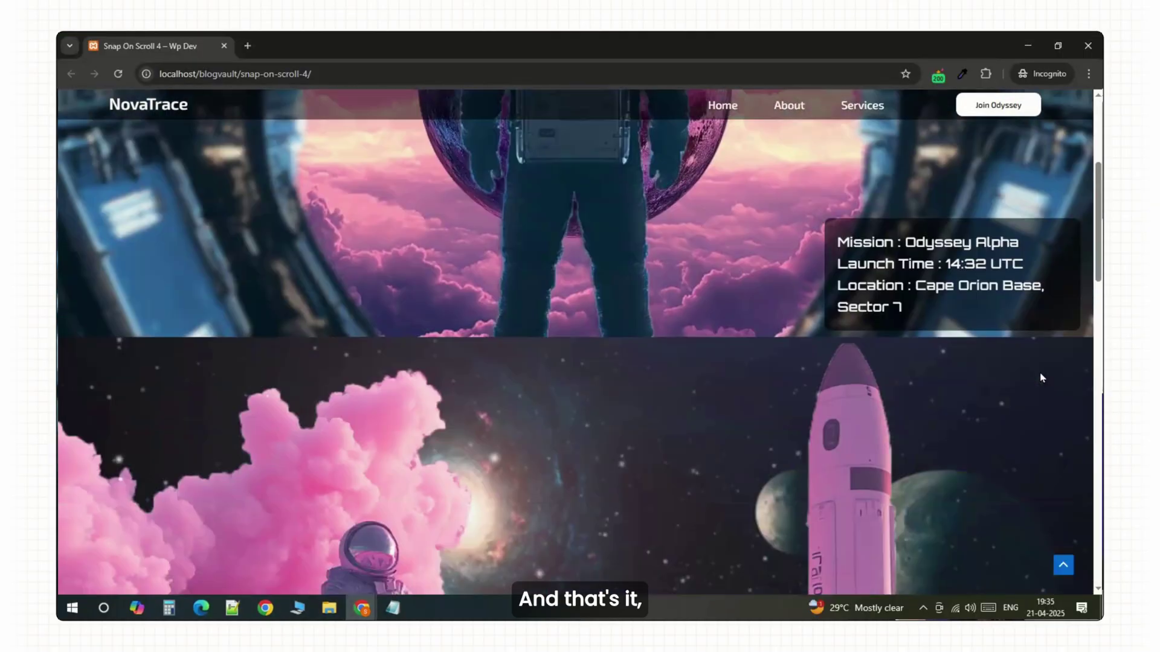
pyautogui.scroll(-1, 1041, 378)
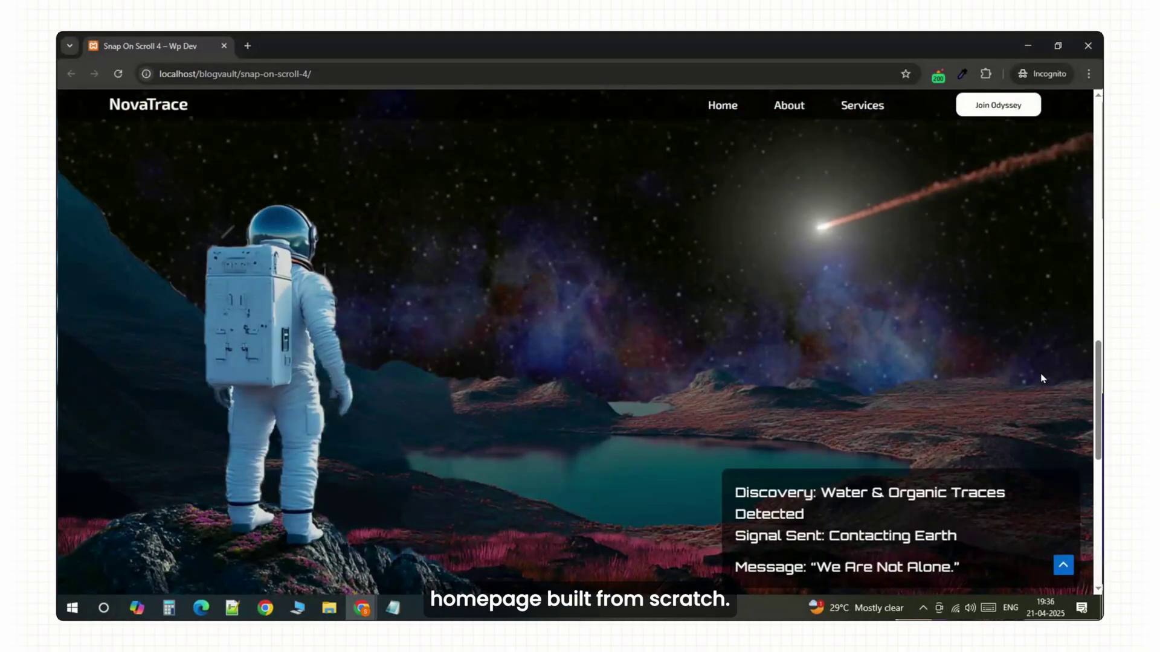
pyautogui.scroll(1, 1042, 378)
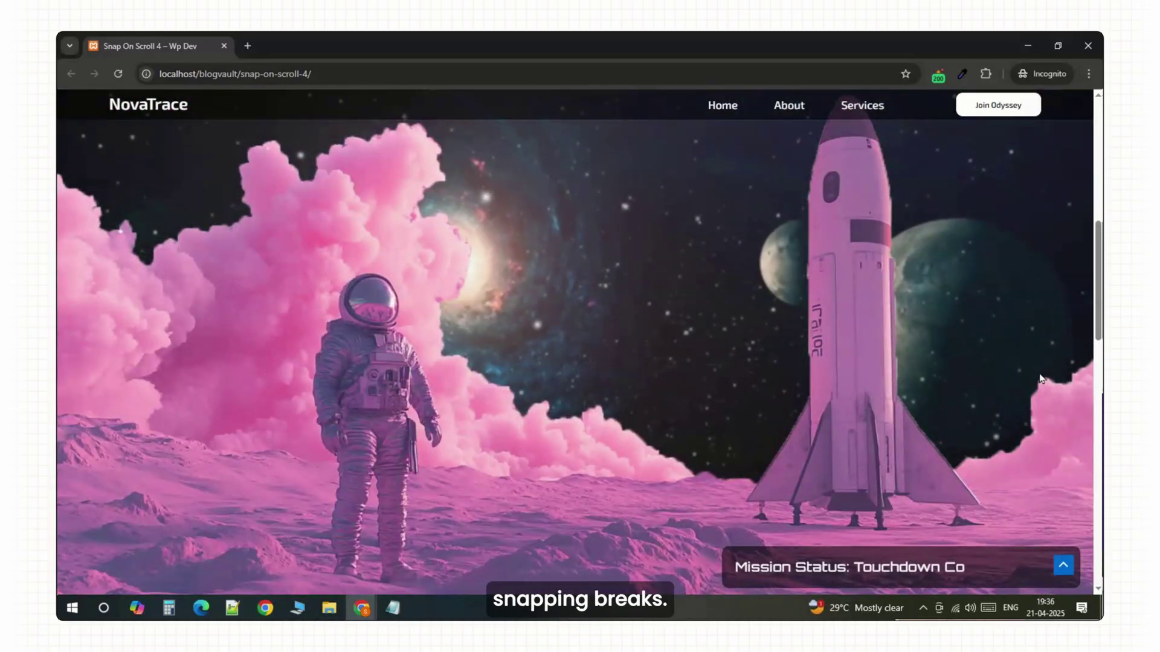
pyautogui.scroll(1, 1039, 379)
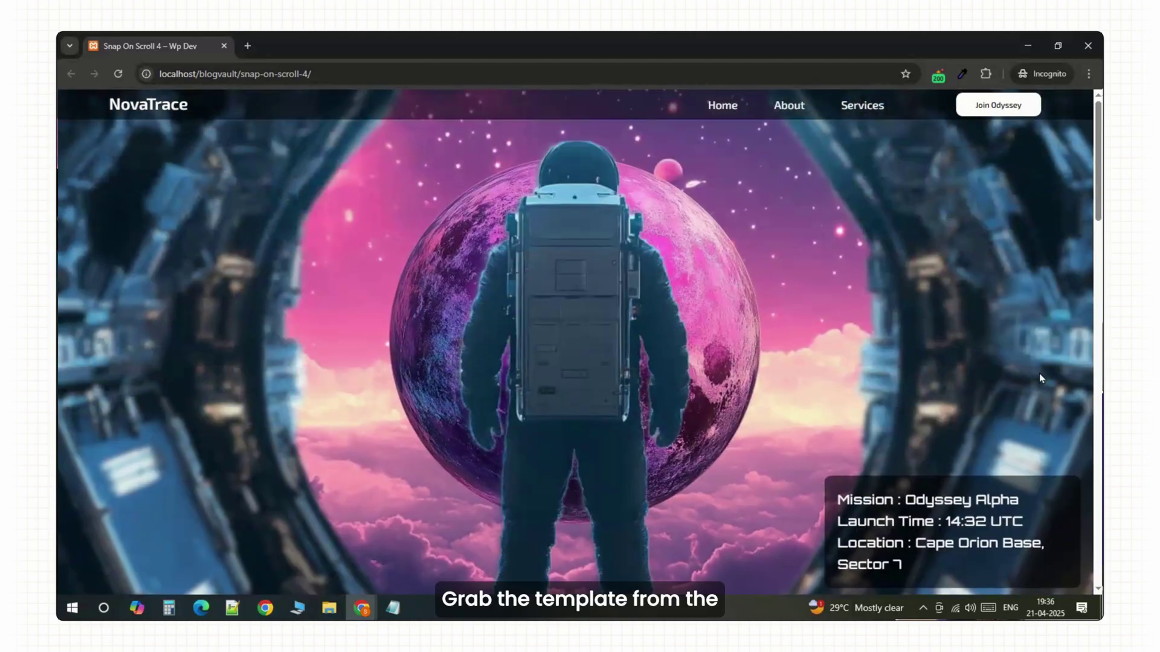